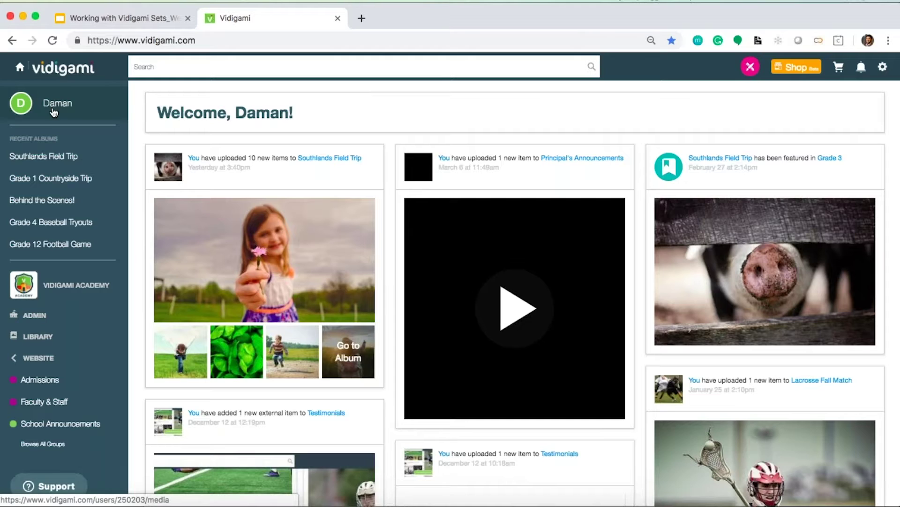
Step: Create a new personal set named "Field Trips" in the My Sets section of the profile
left_click(54, 109)
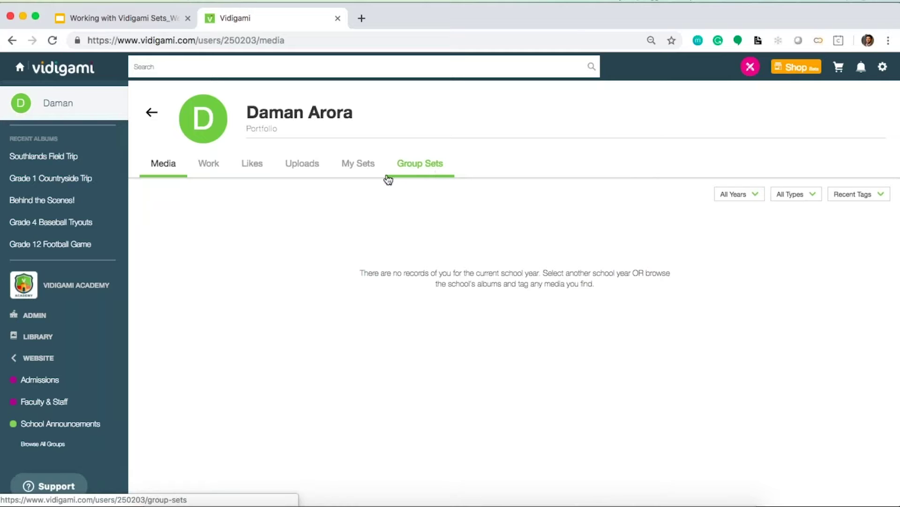
left_click(354, 175)
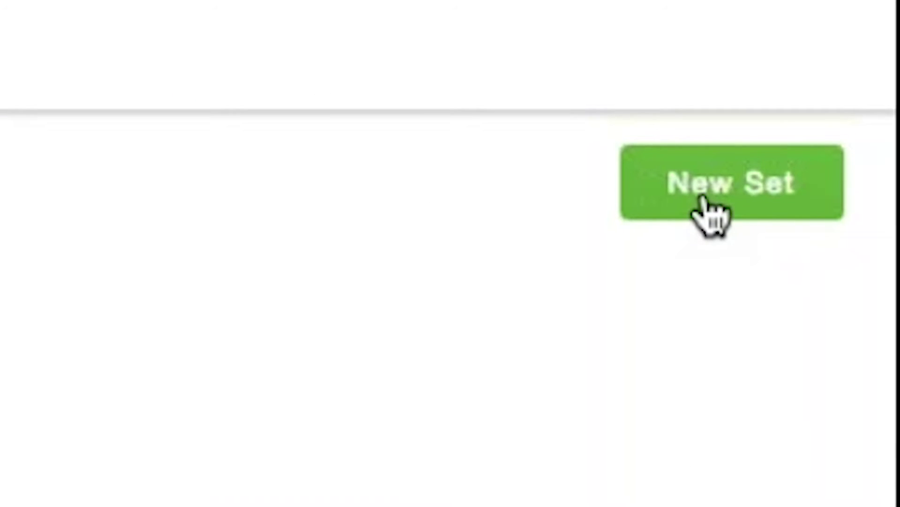
left_click(711, 212)
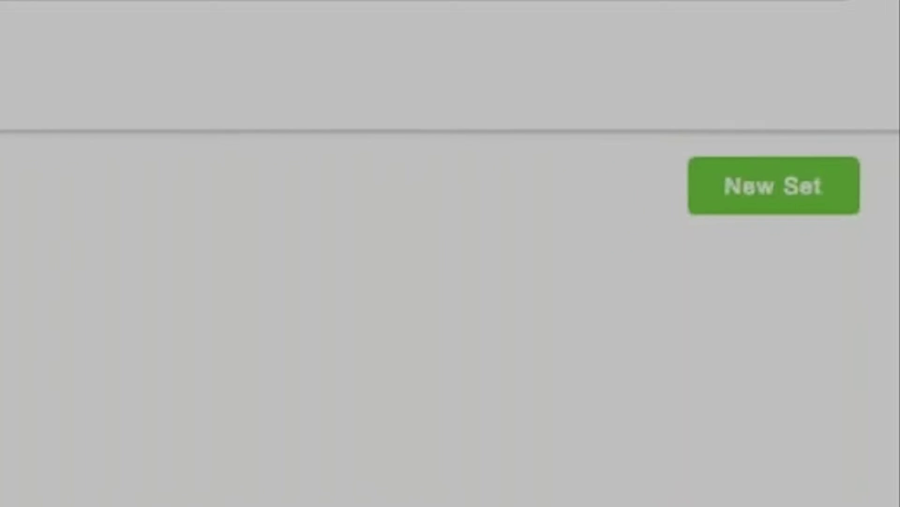
type("Field Trips")
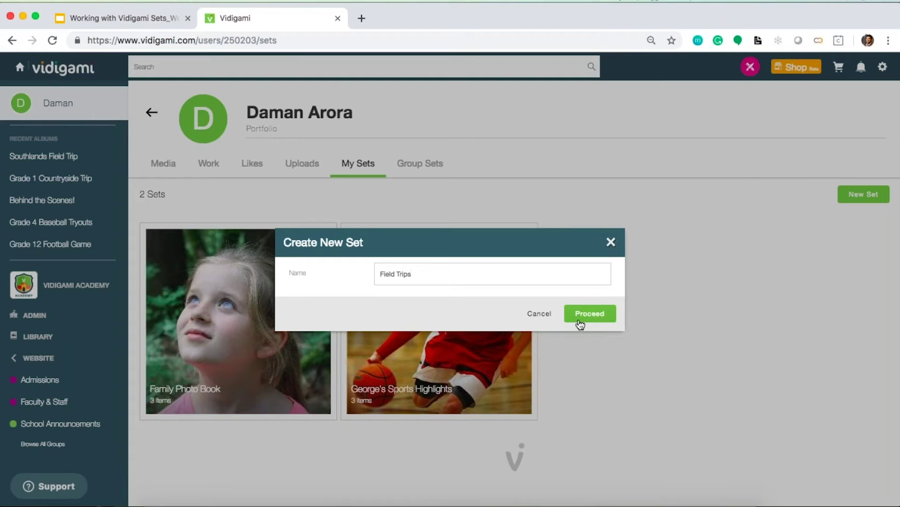
left_click(580, 322)
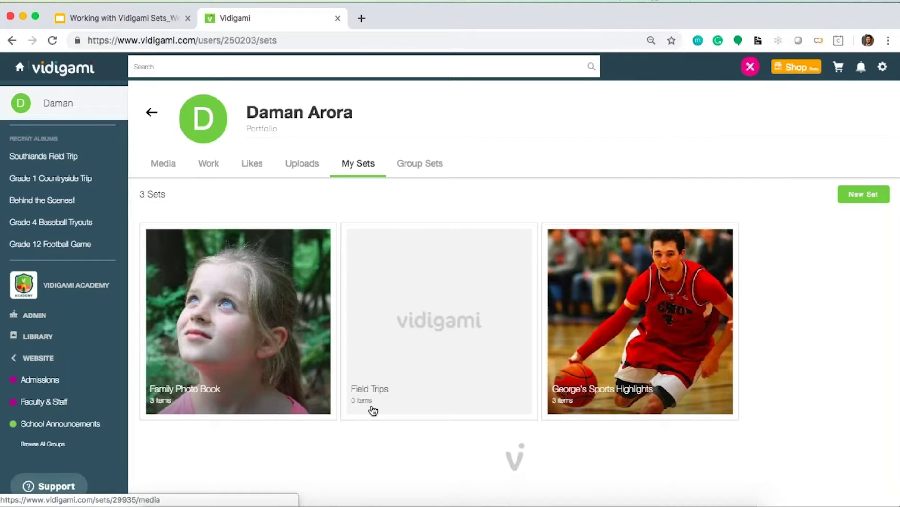
Step: Open the Southlands Field Trip album in Vidigami Academy's Off-Campus Field Trips group
left_click(66, 293)
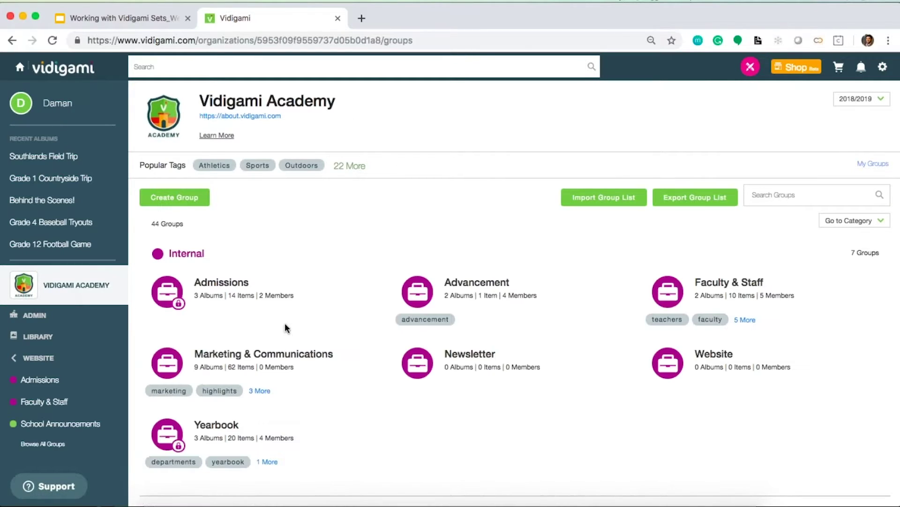
scroll(285, 328, "down", 1)
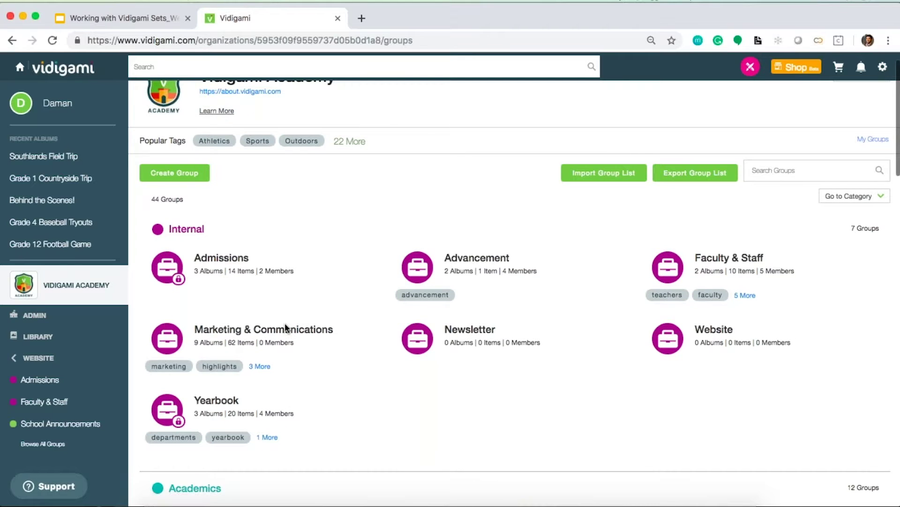
scroll(285, 327, "down", 5)
scroll(285, 327, "down", 10)
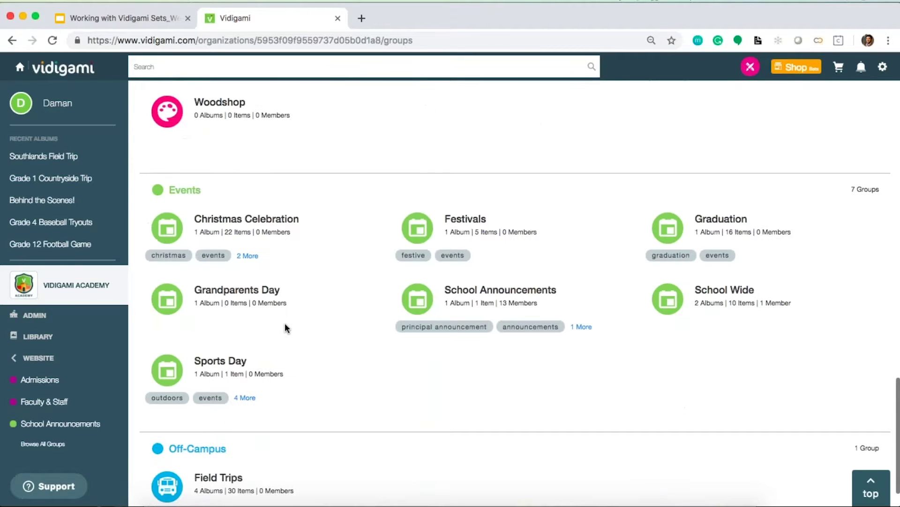
scroll(286, 323, "down", 2)
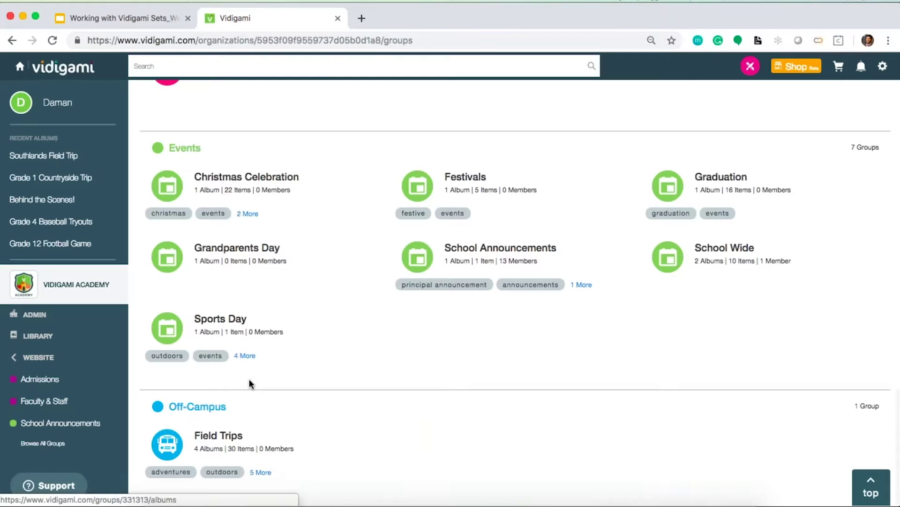
left_click(221, 440)
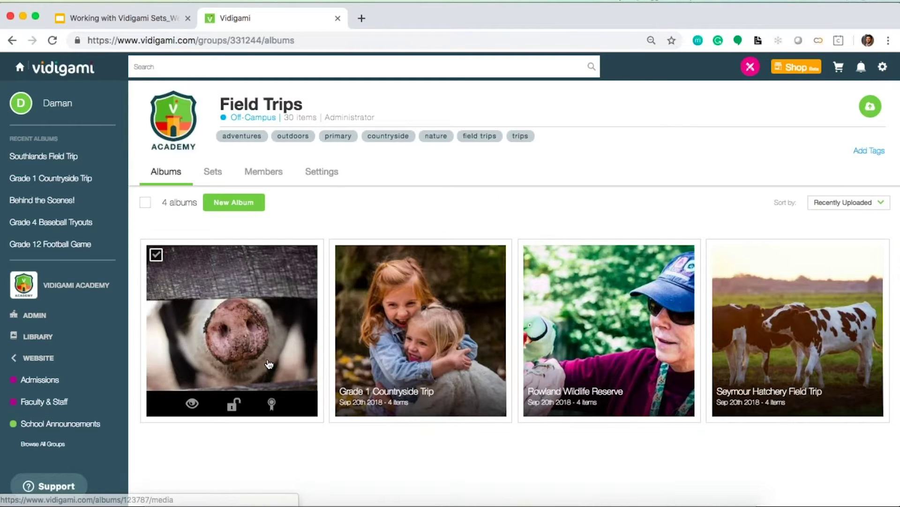
left_click(227, 337)
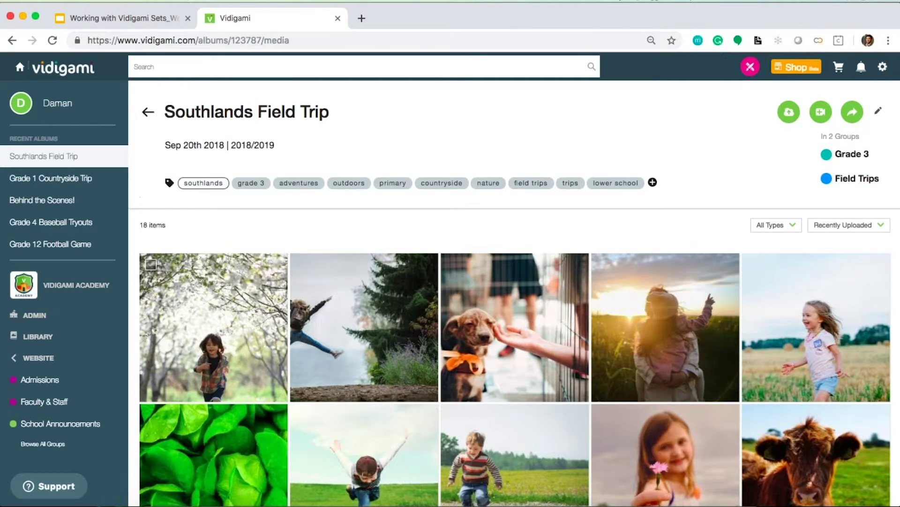
Step: Select every photo in the Southlands Field Trip album except the one of the green lettuce leaves
scroll(213, 304, "down", 8)
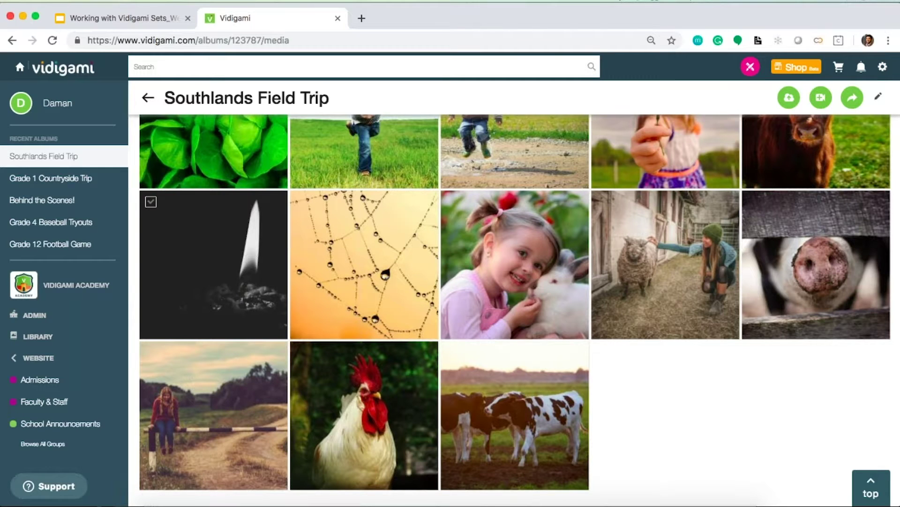
scroll(155, 265, "up", 8)
left_click(153, 264)
left_click(301, 267)
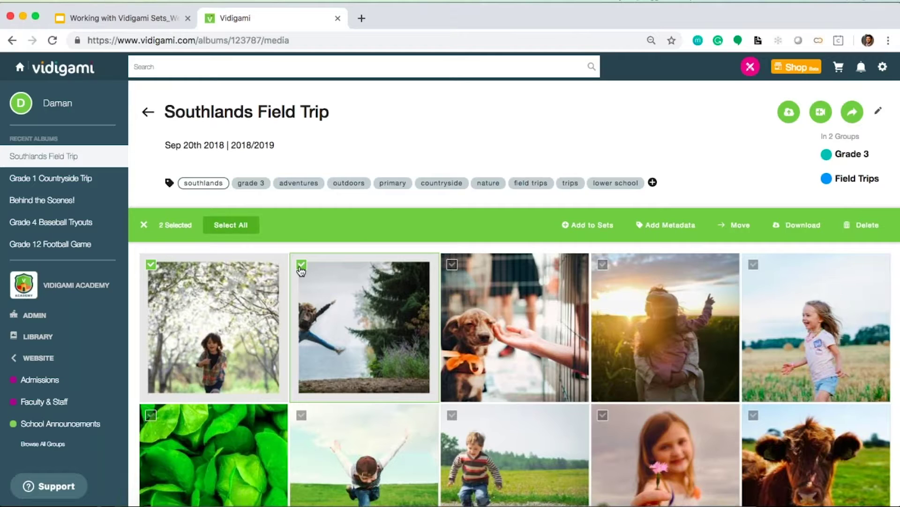
left_click(256, 229)
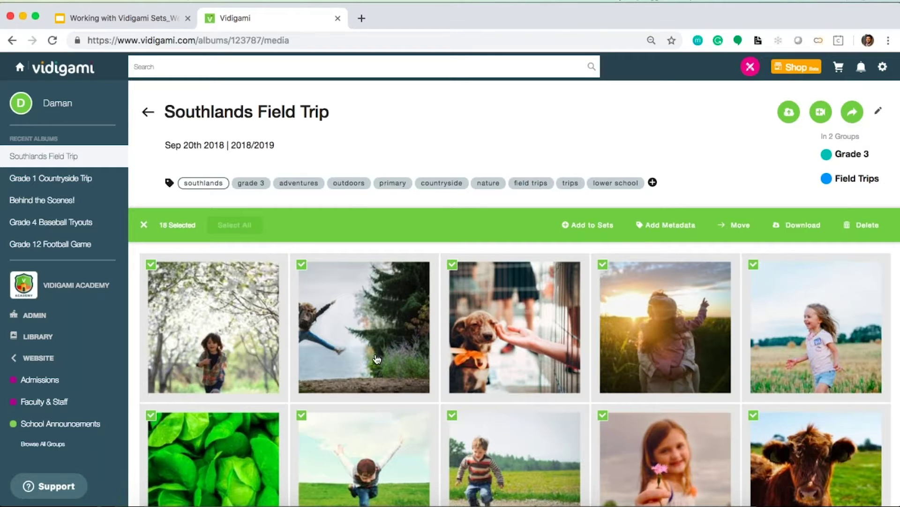
scroll(376, 359, "down", 1)
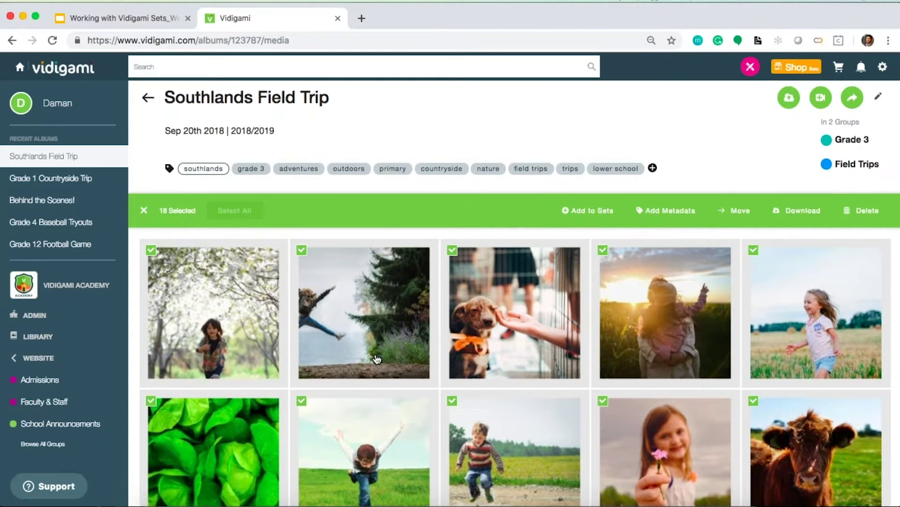
scroll(377, 359, "down", 5)
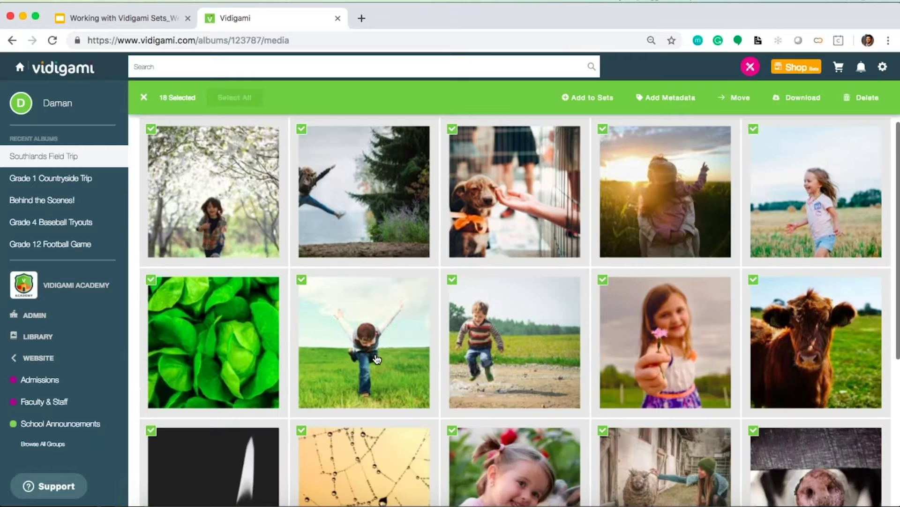
scroll(377, 359, "down", 1)
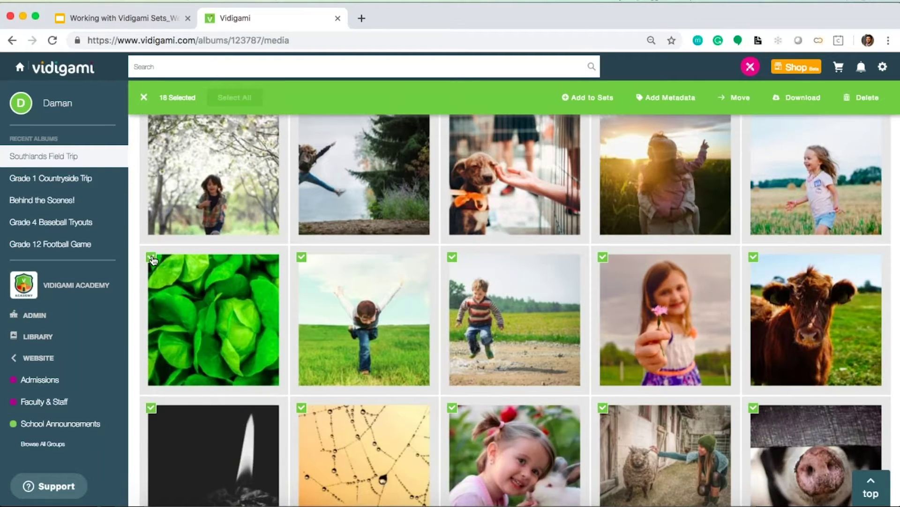
left_click(152, 258)
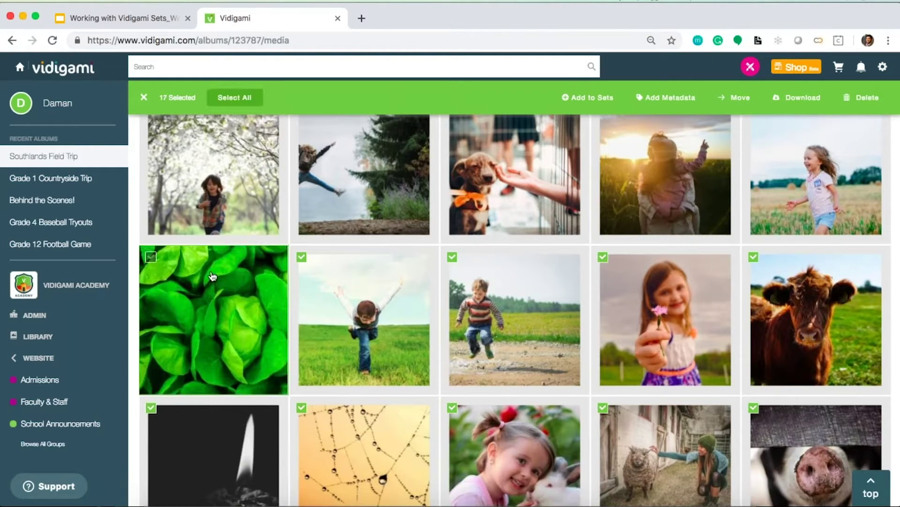
scroll(212, 275, "up", 3)
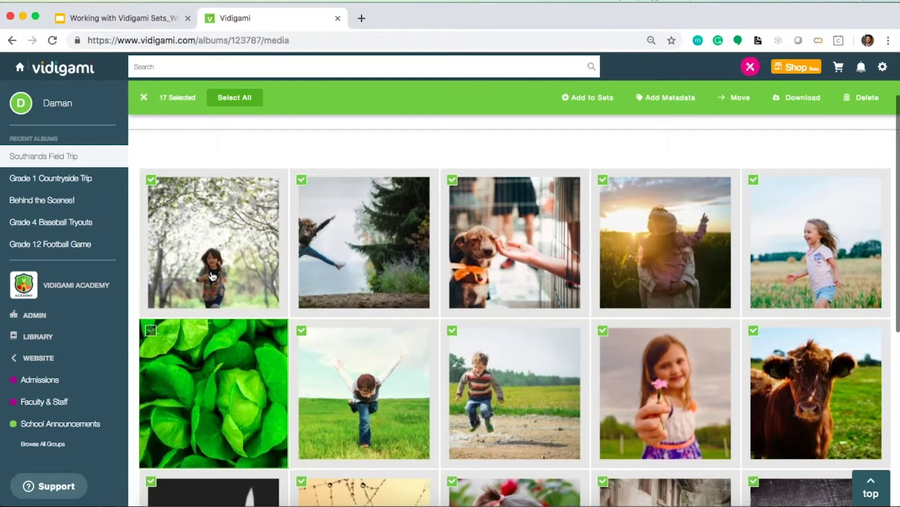
scroll(288, 281, "up", 4)
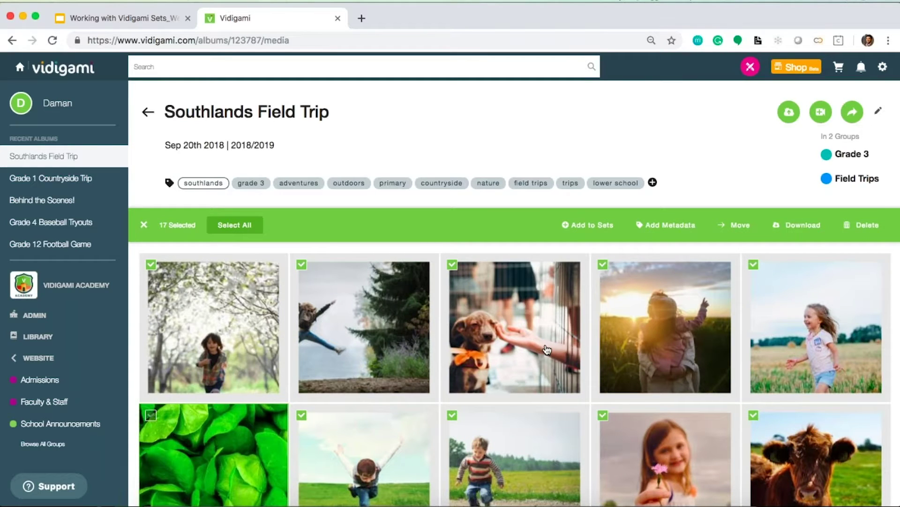
Step: Add the selected photos to the existing Field Trips set under My Sets
left_click(580, 233)
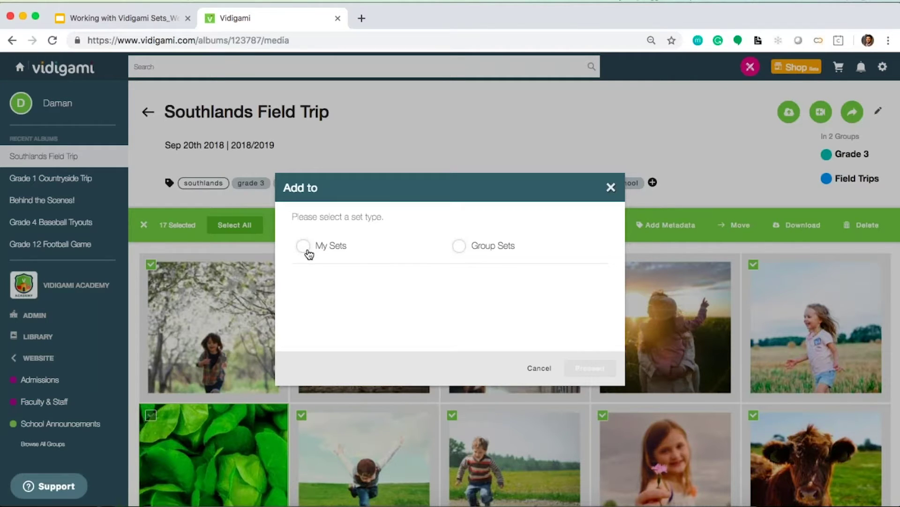
left_click(307, 250)
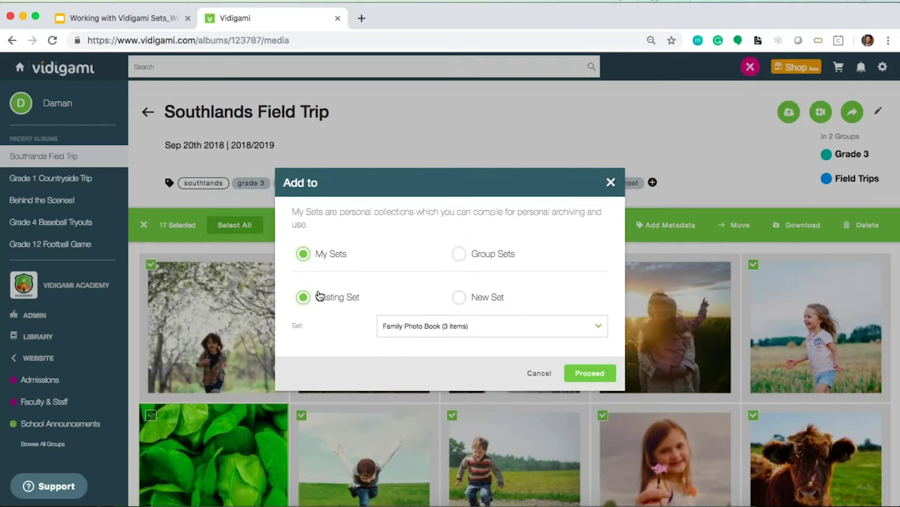
left_click(412, 326)
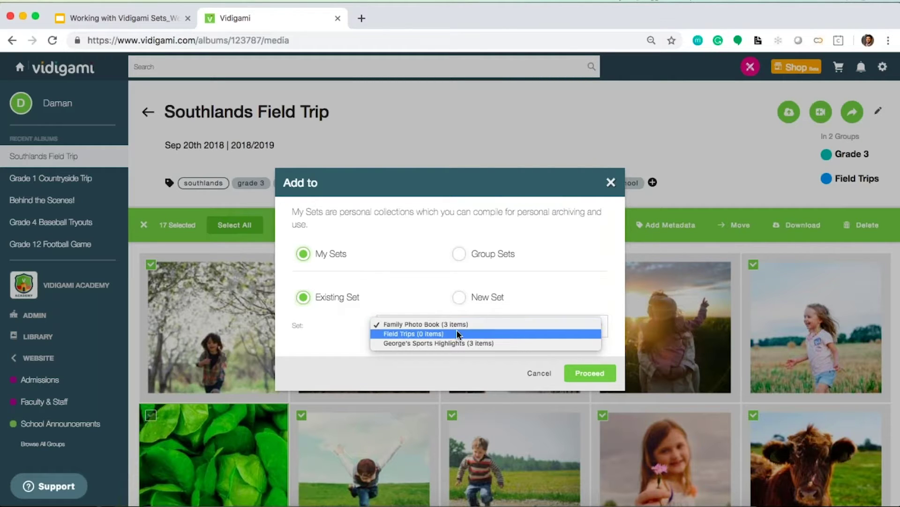
left_click(455, 333)
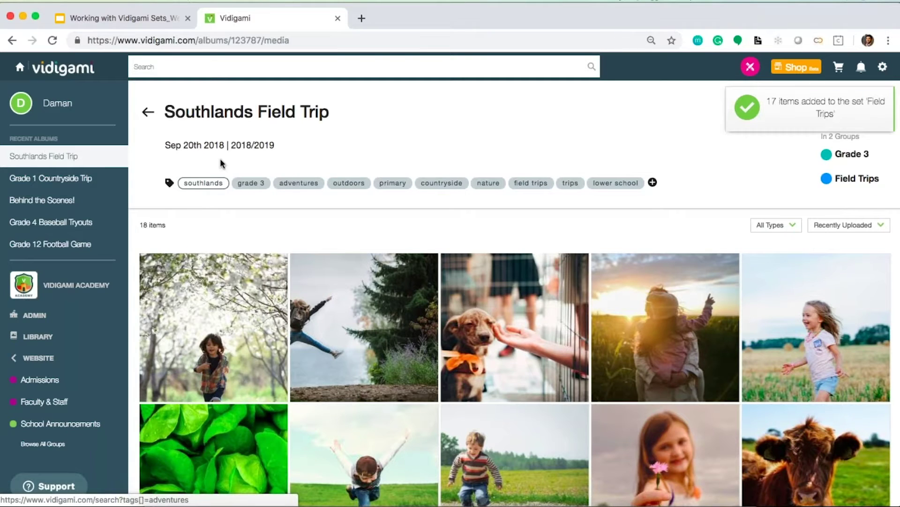
Step: Add the photo of the person holding a bird from the Rowland Wildlife Reserve album to the existing Field Trips set in My Sets
key("super+bracketleft")
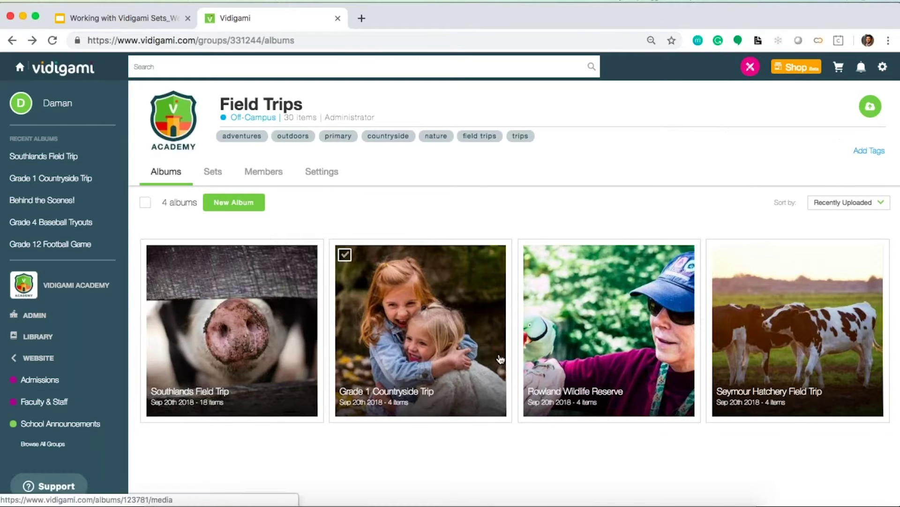
left_click(544, 348)
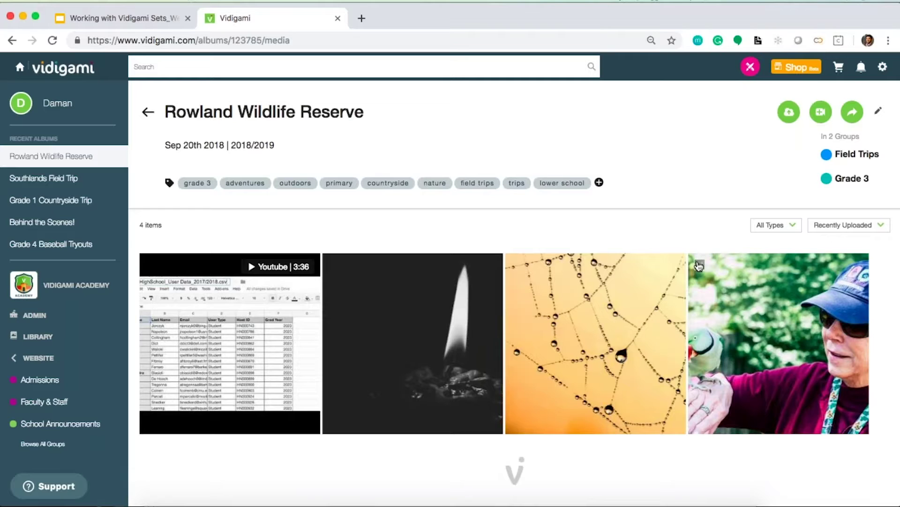
left_click(698, 266)
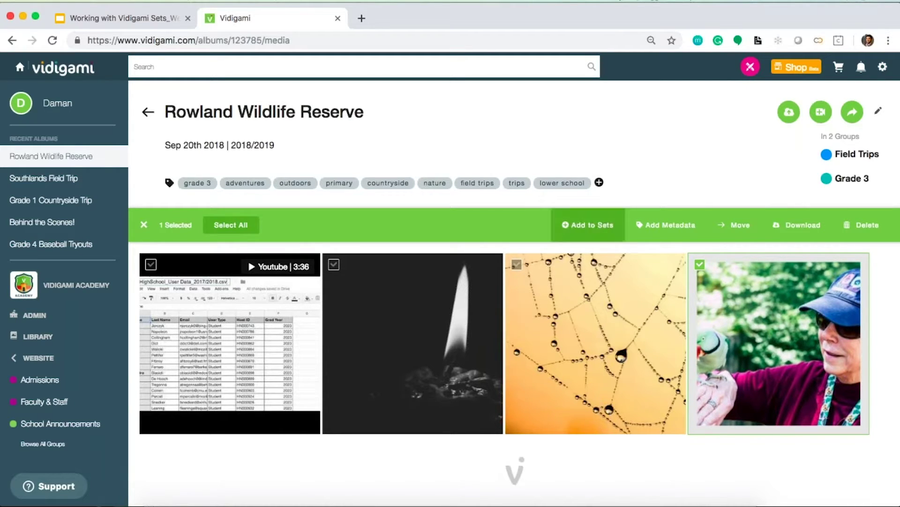
left_click(594, 226)
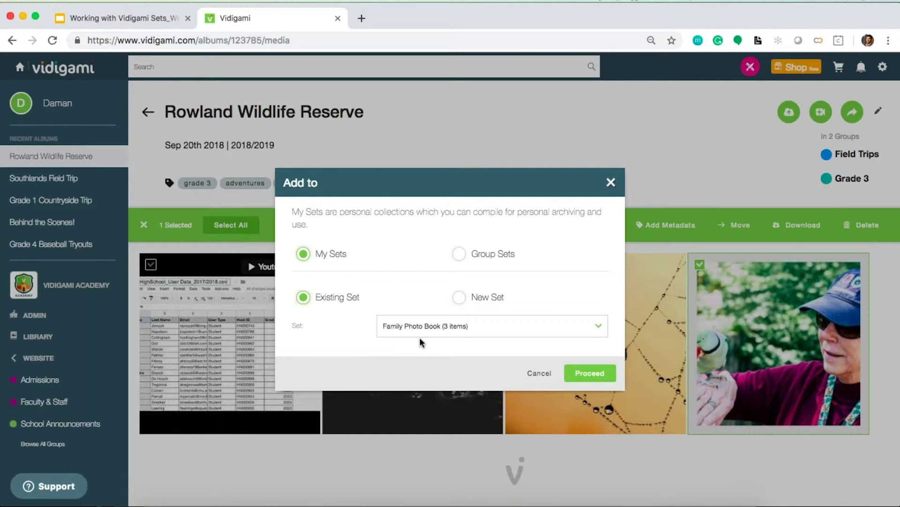
left_click(420, 330)
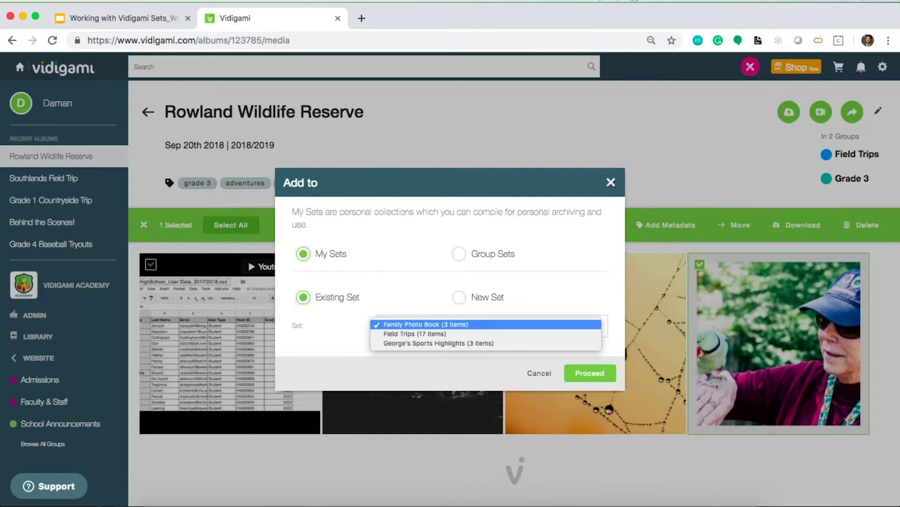
left_click(411, 334)
left_click(590, 373)
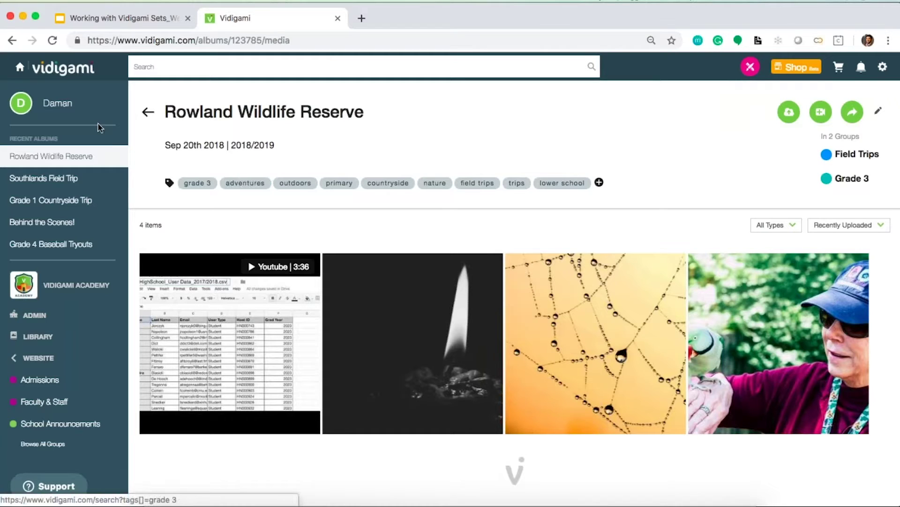
Step: Open the Field Trips set from the profile's My Sets and review the photos collected in it
left_click(58, 104)
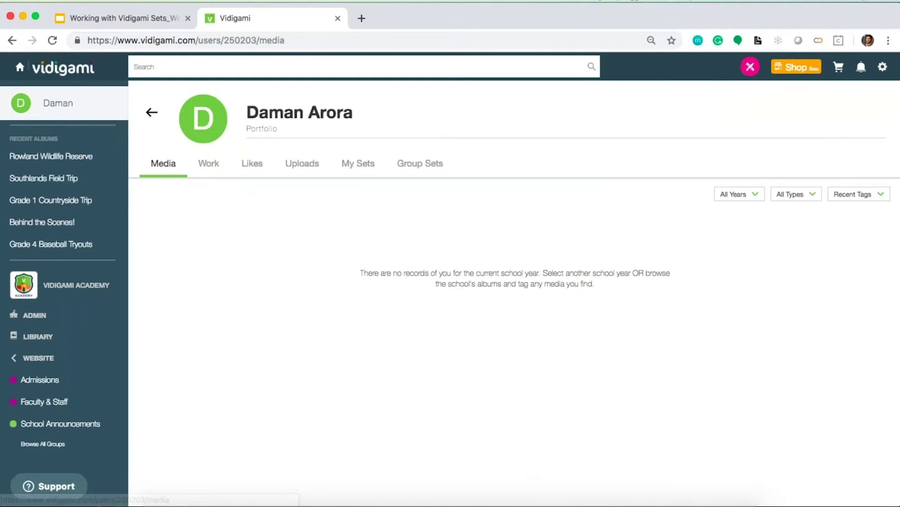
left_click(345, 168)
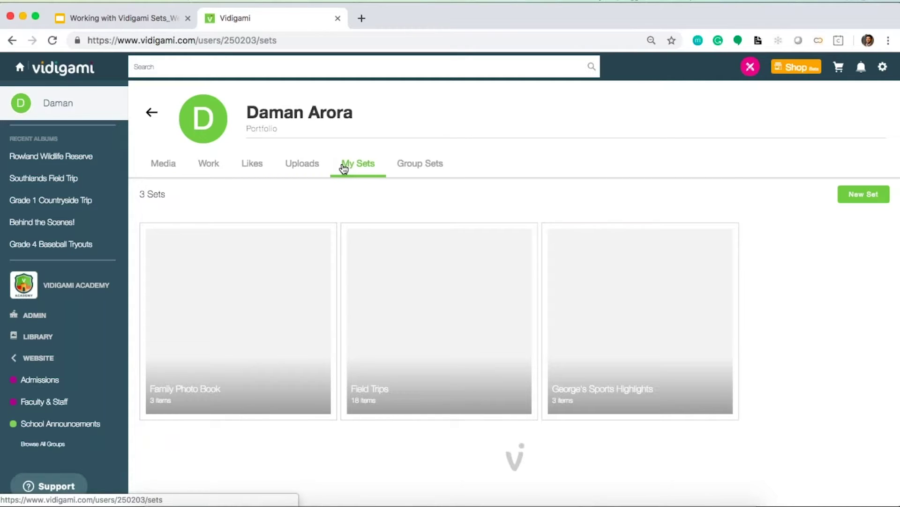
left_click(405, 306)
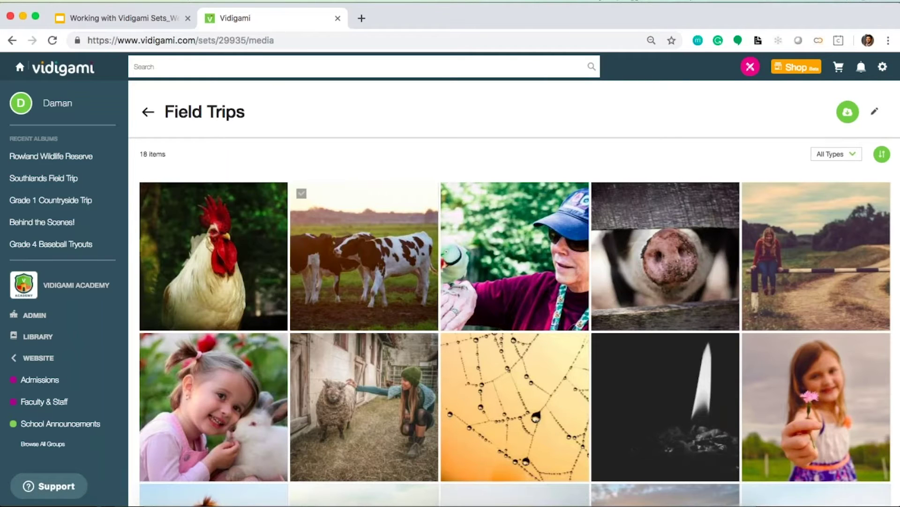
scroll(415, 328, "down", 7)
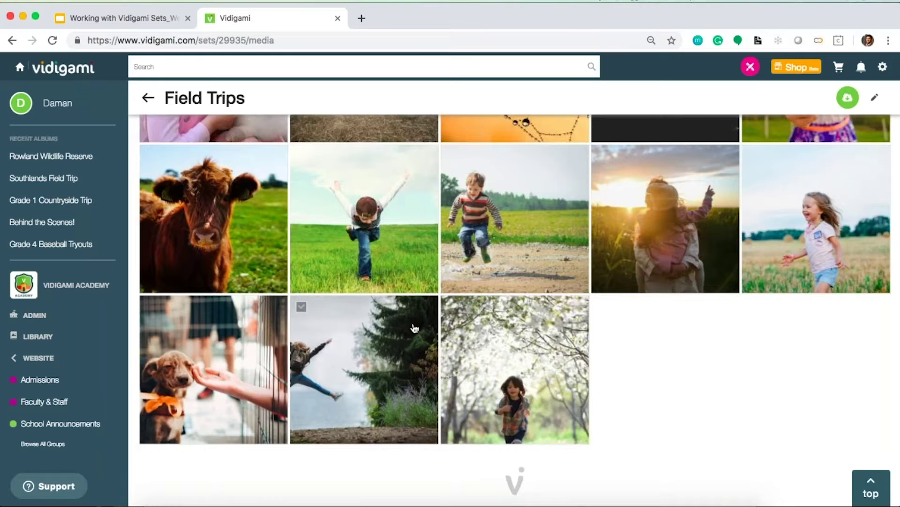
scroll(415, 328, "up", 5)
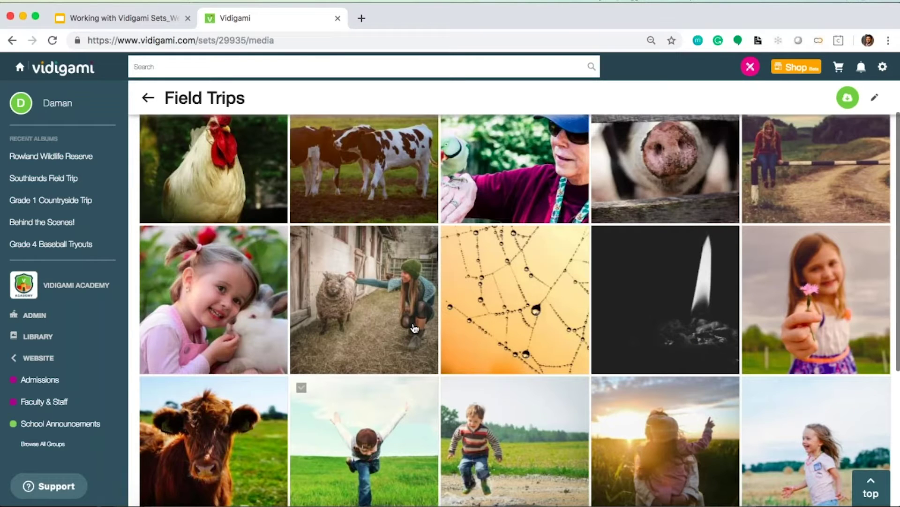
Step: Select the rooster, cows, person with bird, pig snout, sheep and flame photos in the Field Trips set
scroll(415, 328, "up", 3)
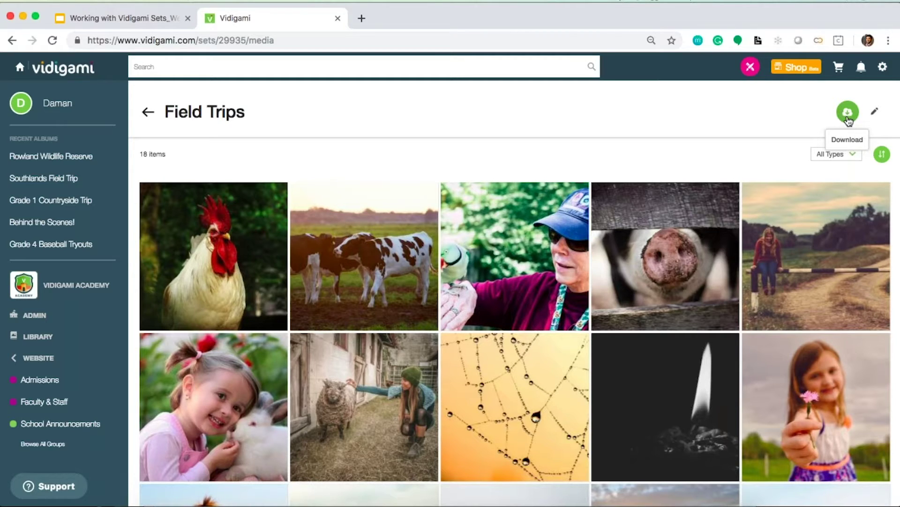
mouse_move(453, 221)
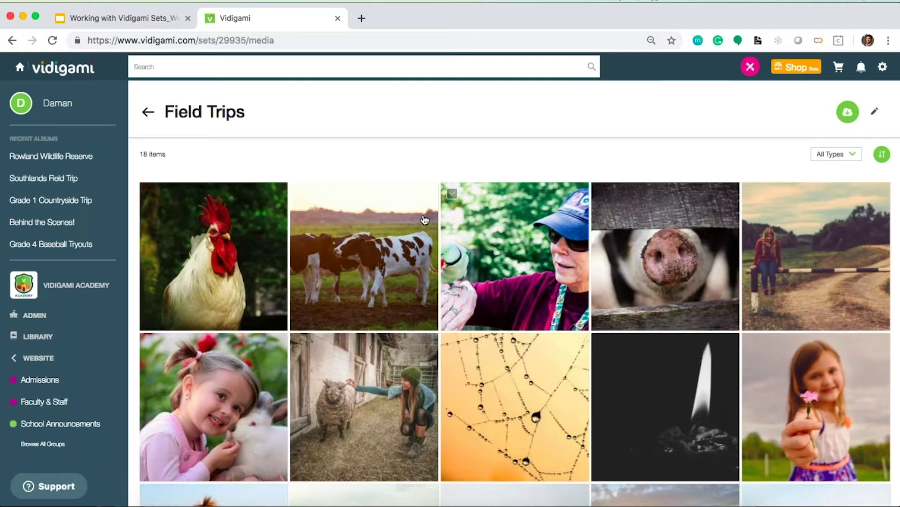
mouse_move(151, 202)
left_click(151, 193)
left_click(301, 194)
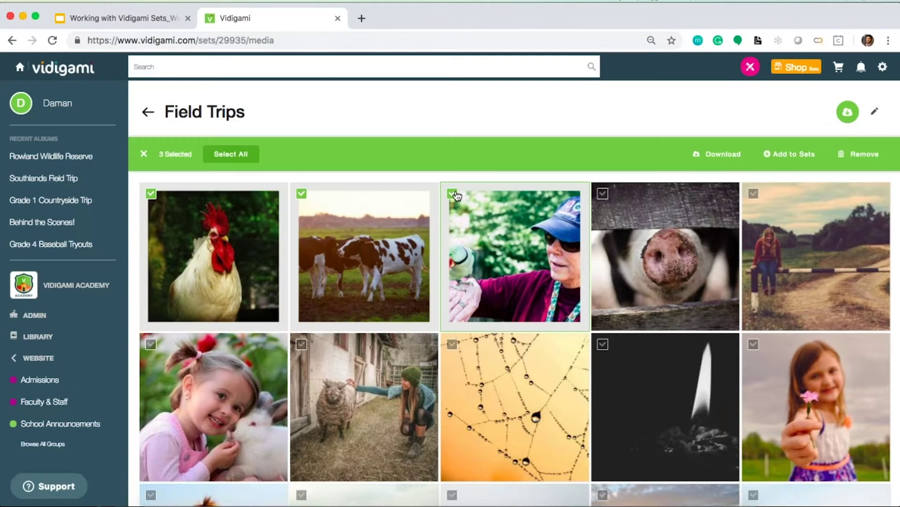
left_click(452, 194)
left_click(602, 193)
scroll(303, 282, "down", 2)
left_click(301, 271)
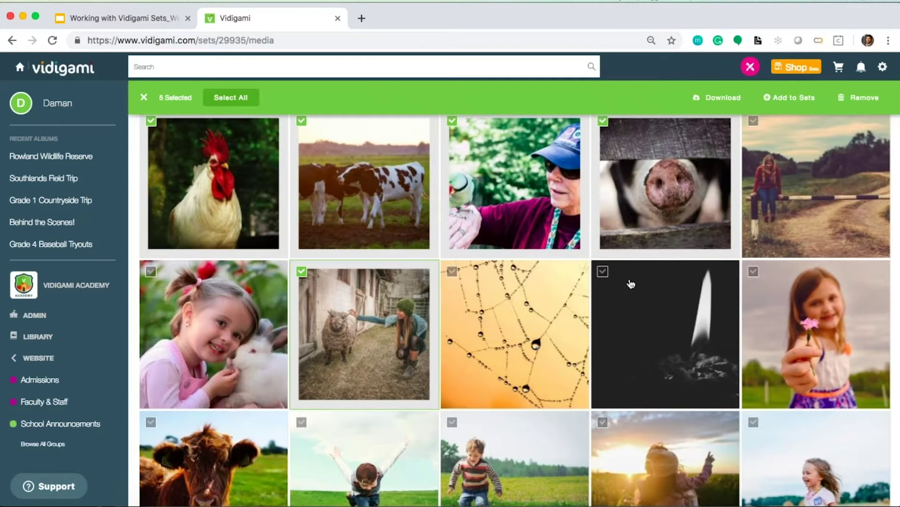
left_click(631, 284)
scroll(632, 269, "up", 1)
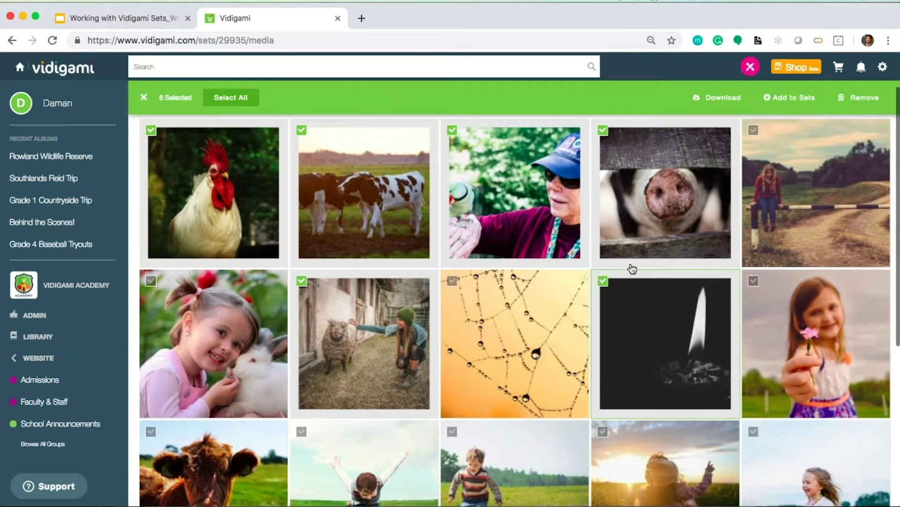
scroll(633, 268, "up", 3)
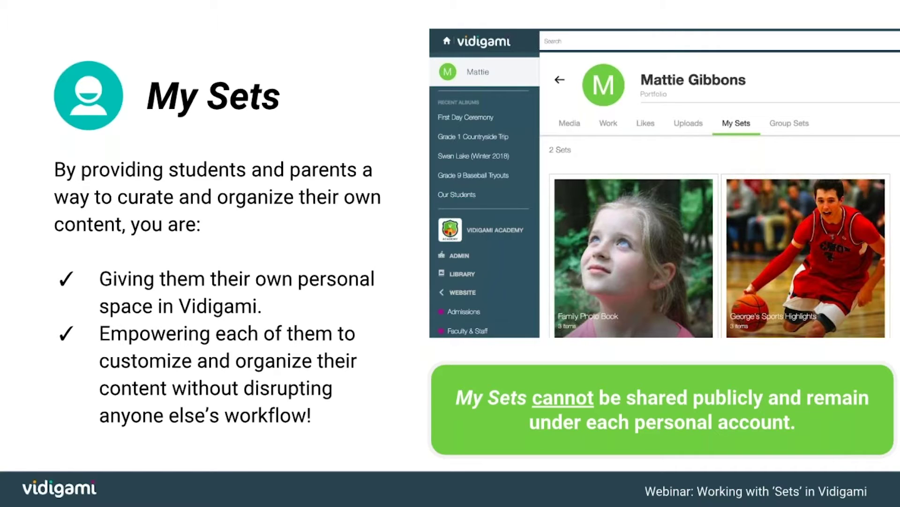
key("Right")
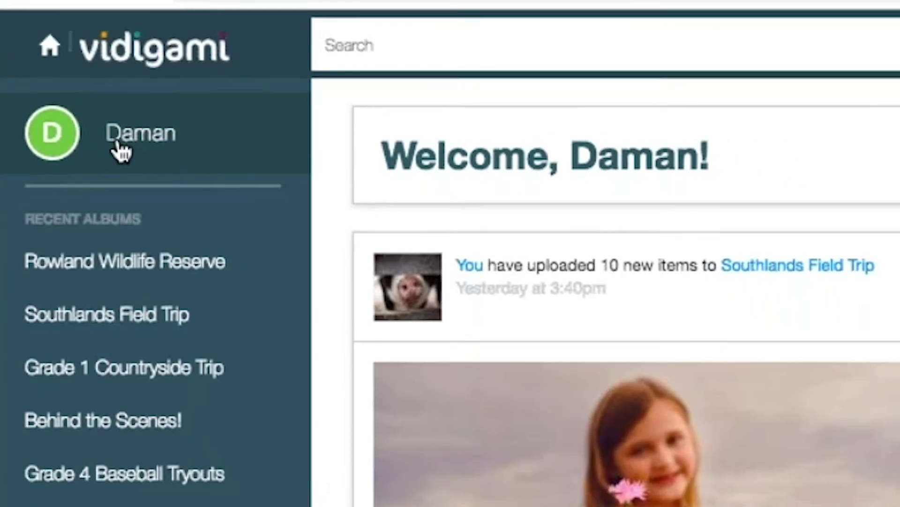
Step: Open the profile's Group Sets and filter them to the 2018/2019 season
left_click(139, 160)
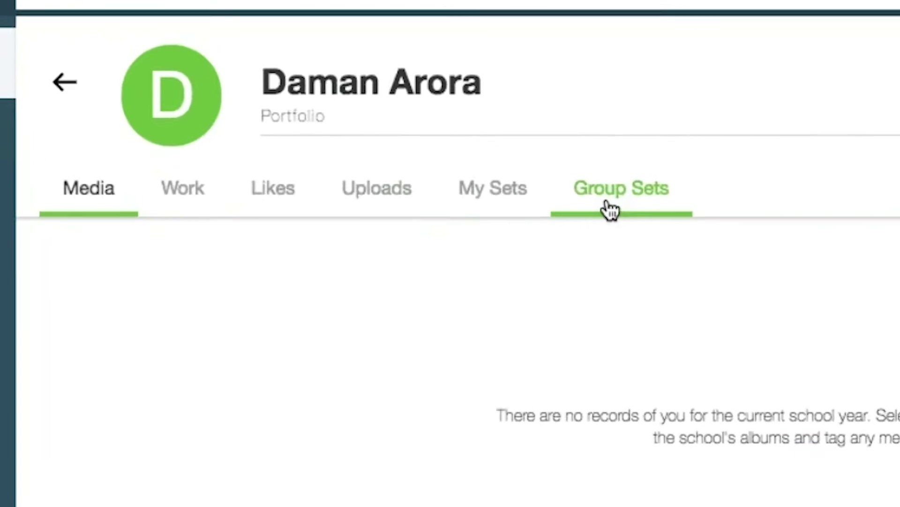
left_click(609, 210)
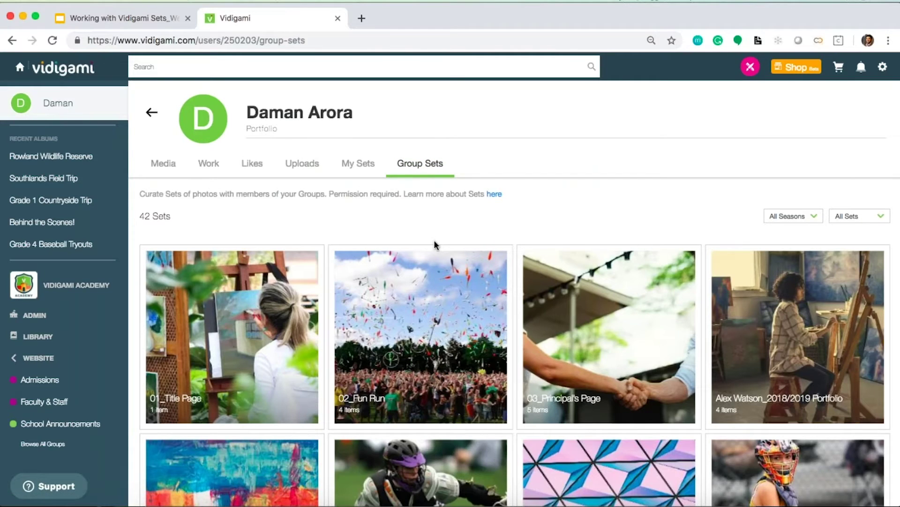
left_click(807, 224)
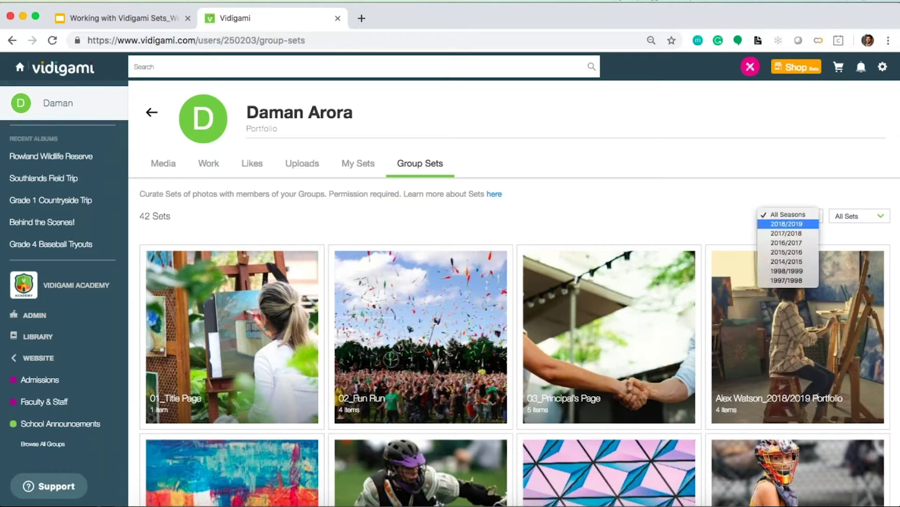
left_click(807, 227)
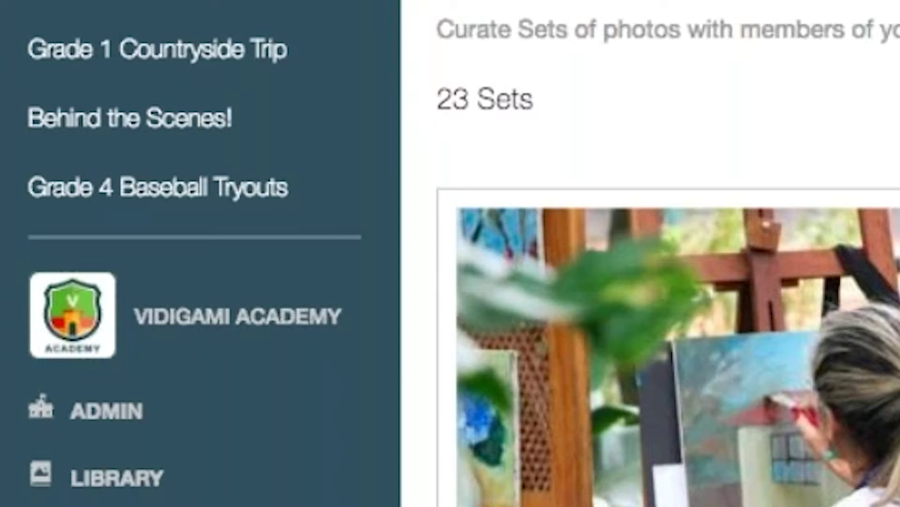
Step: Open the sets of the Marketing & Communications group in Vidigami Academy
left_click(219, 323)
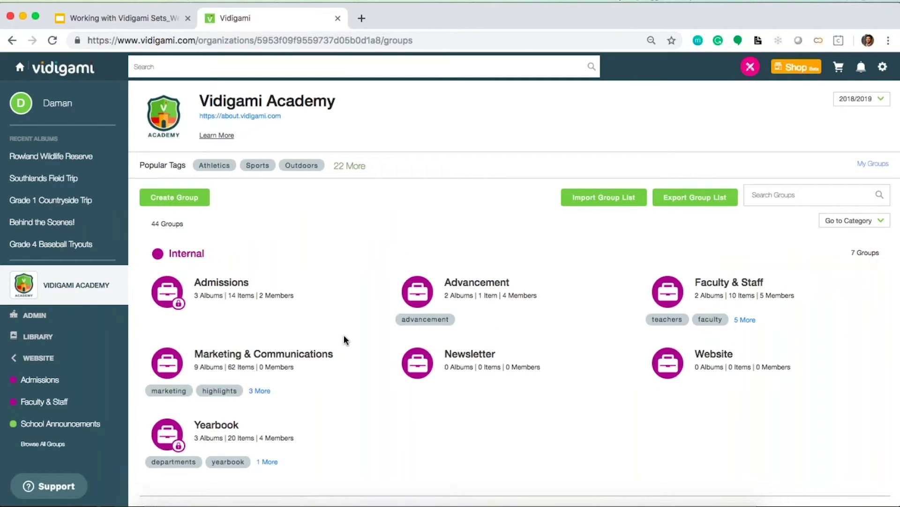
scroll(345, 338, "down", 1)
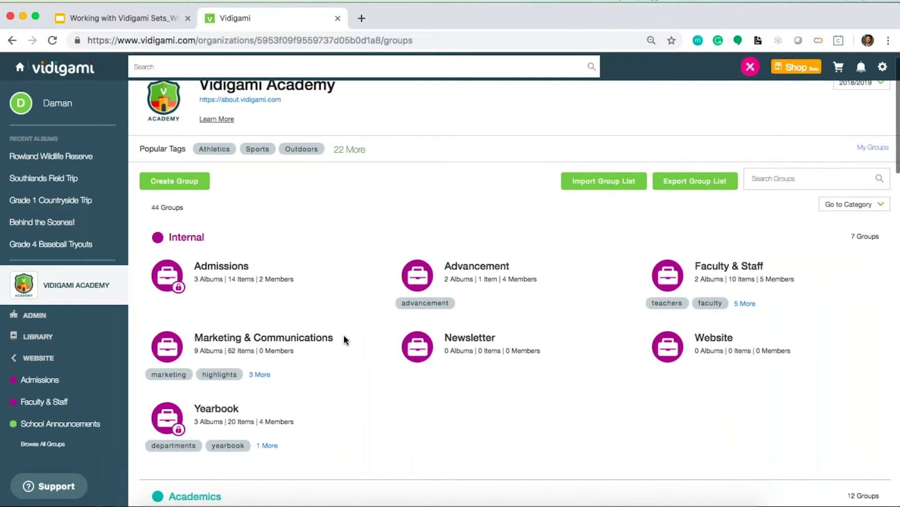
scroll(344, 339, "down", 3)
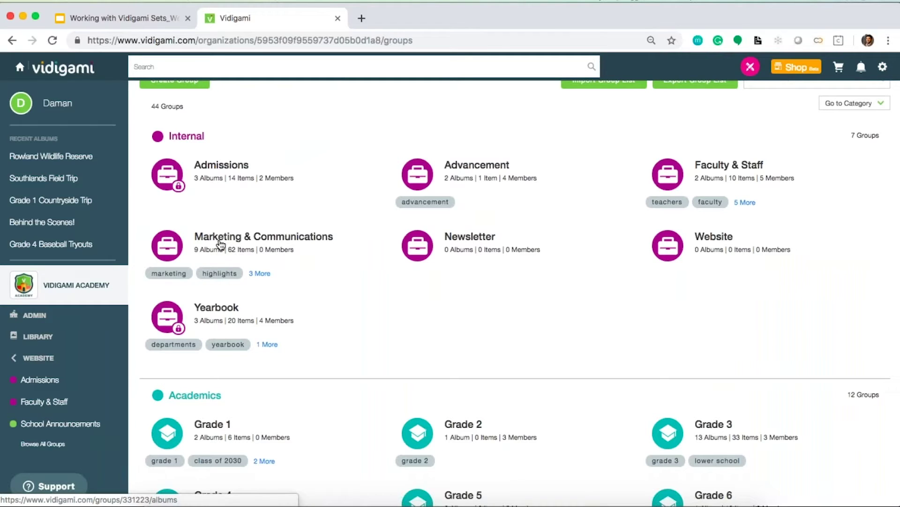
left_click(245, 245)
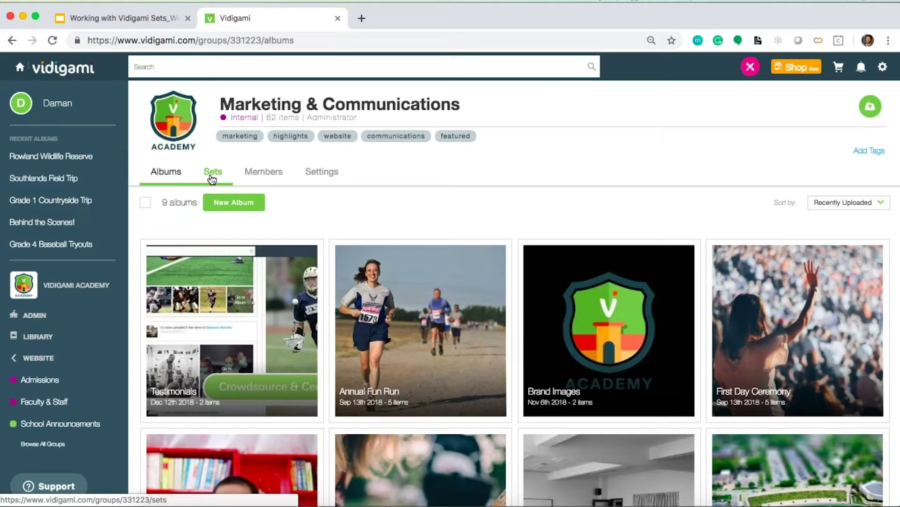
left_click(212, 177)
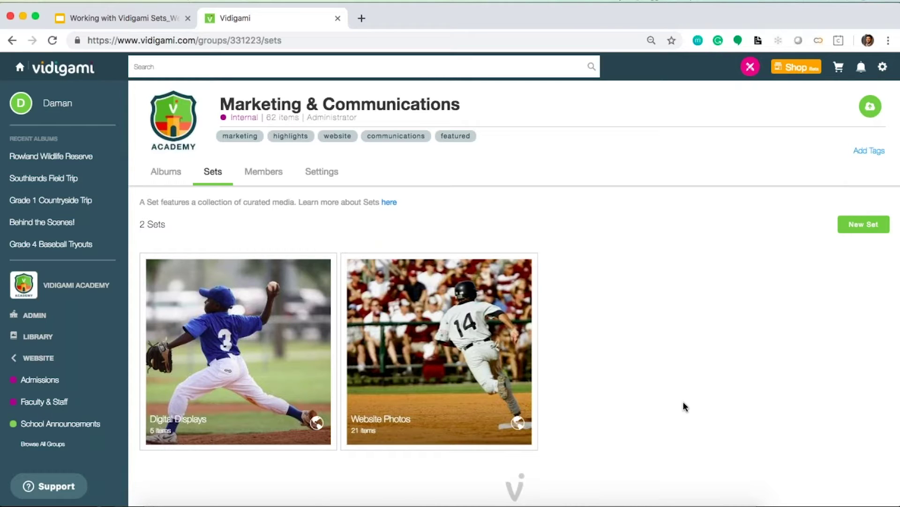
Step: Create a public set named Photos of the Week in the group, accept the public media reminder and refresh the sets list
left_click(859, 234)
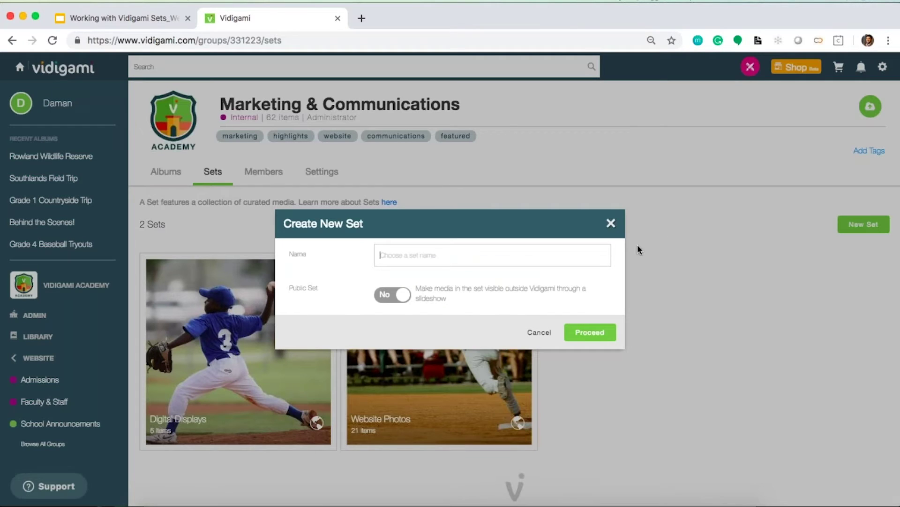
type("Photos of the Week")
left_click(391, 300)
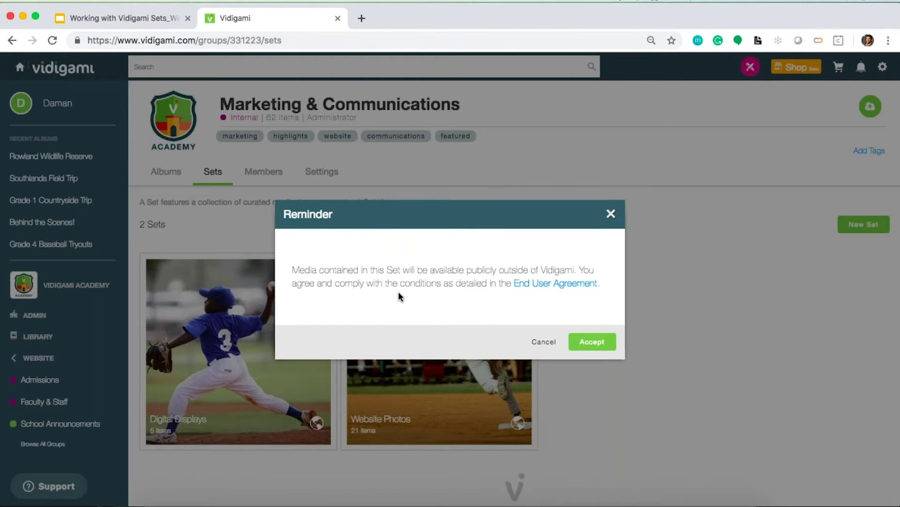
left_click(592, 342)
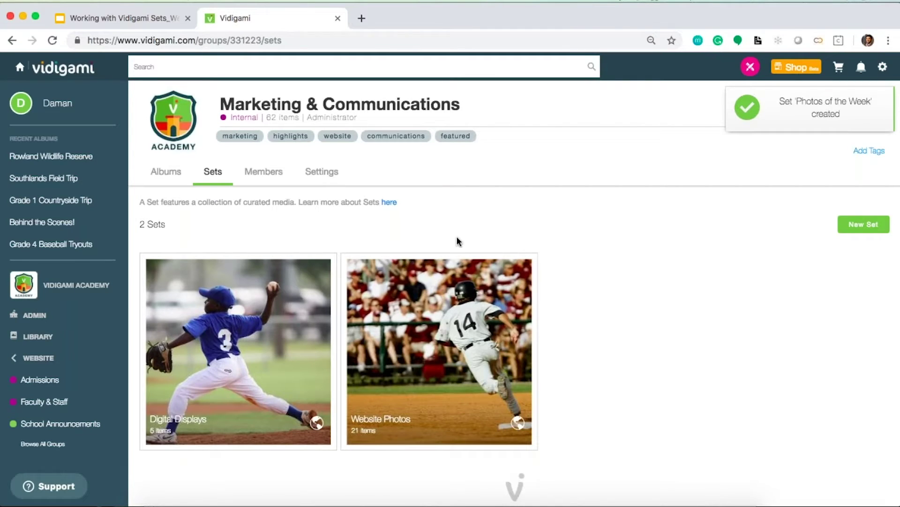
left_click(161, 172)
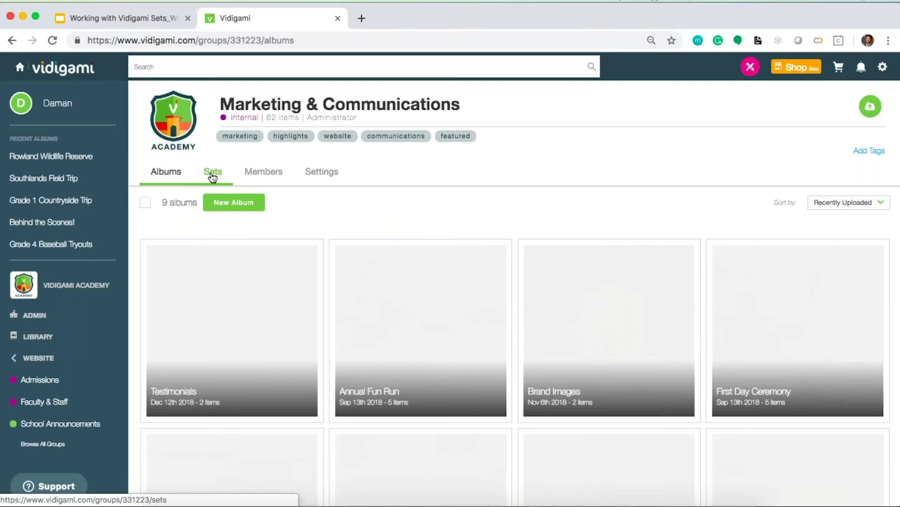
left_click(213, 173)
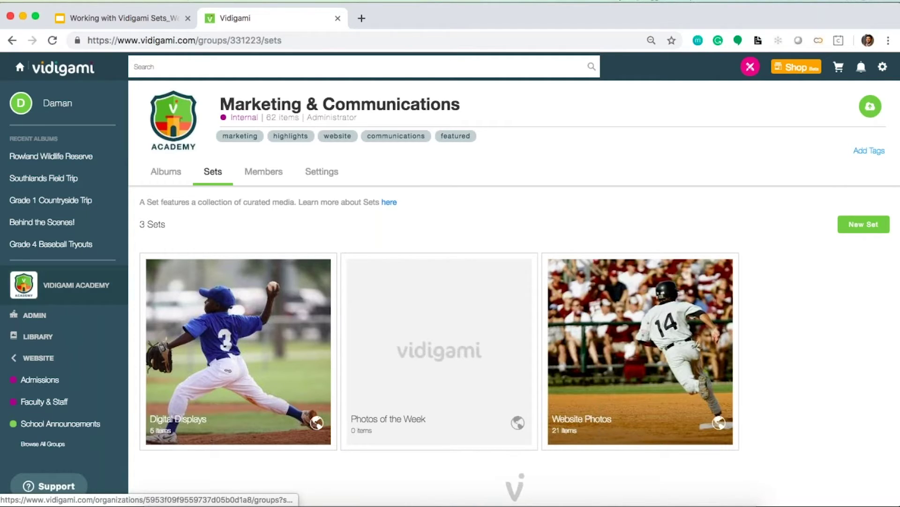
Step: Open the Southlands Field Trip album from Vidigami Academy's off-campus Field Trips group
left_click(70, 285)
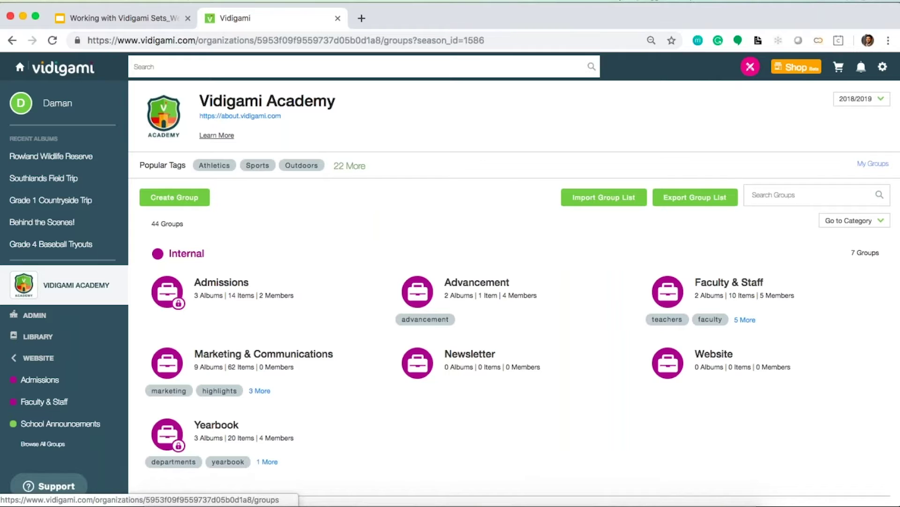
scroll(514, 286, "down", 1)
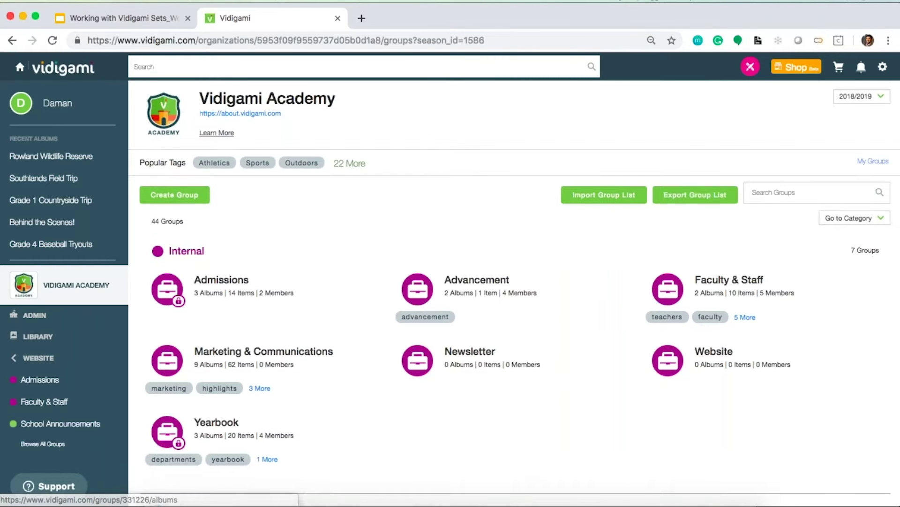
scroll(514, 291, "down", 6)
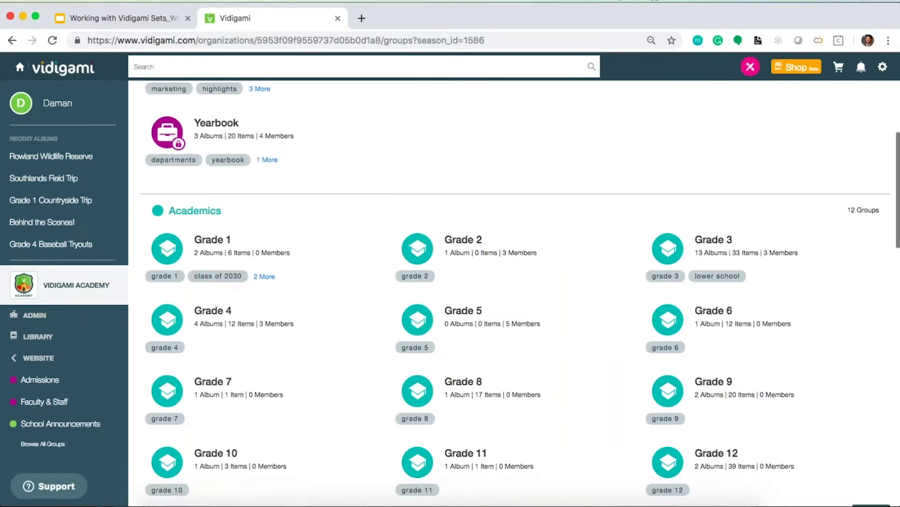
scroll(514, 291, "down", 2)
scroll(514, 291, "down", 15)
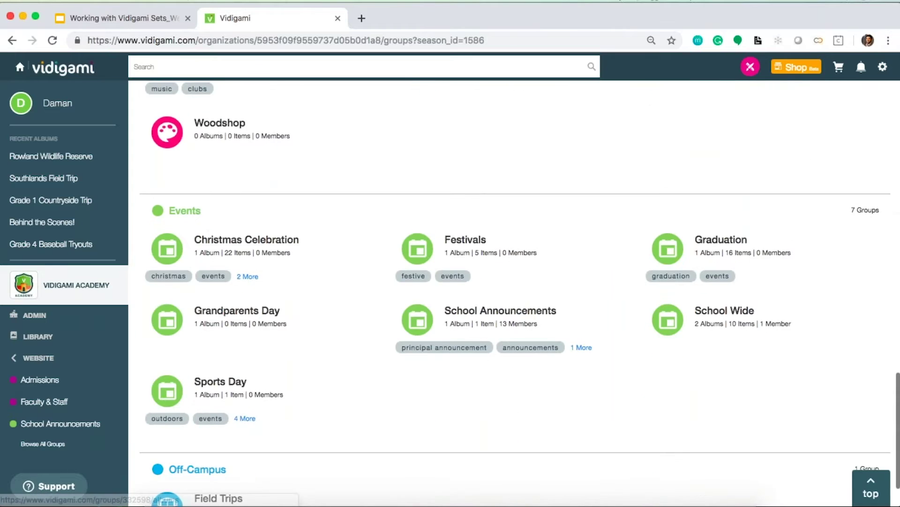
scroll(207, 389, "down", 2)
left_click(207, 388)
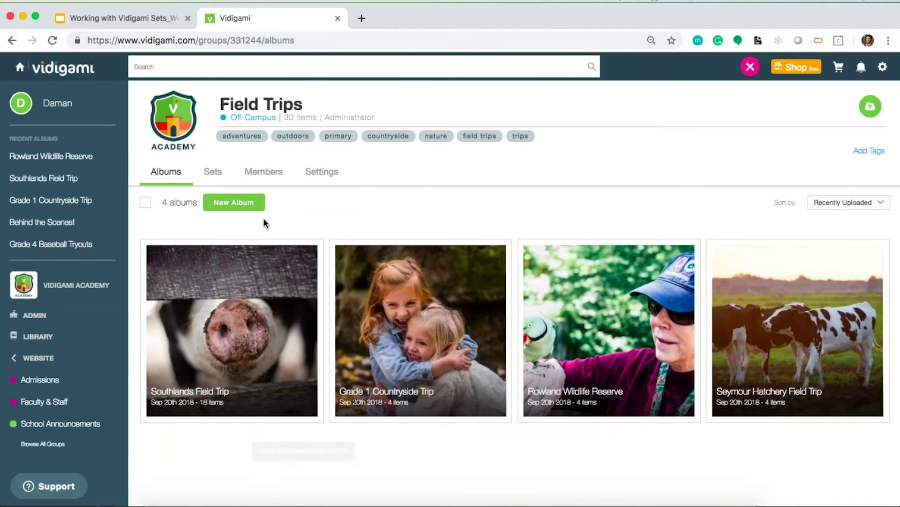
left_click(235, 290)
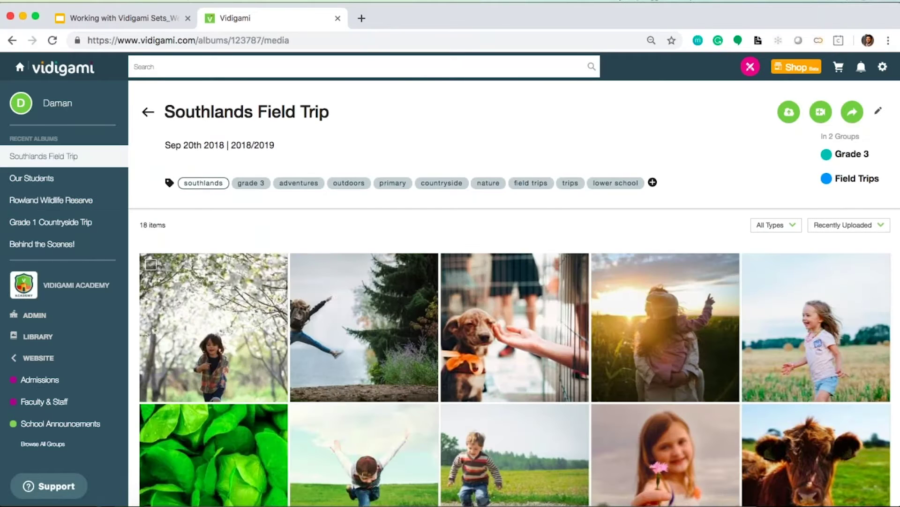
Step: Select all photos in the Southlands Field Trip album, including the girl holding a pink flower
left_click(151, 264)
left_click(234, 224)
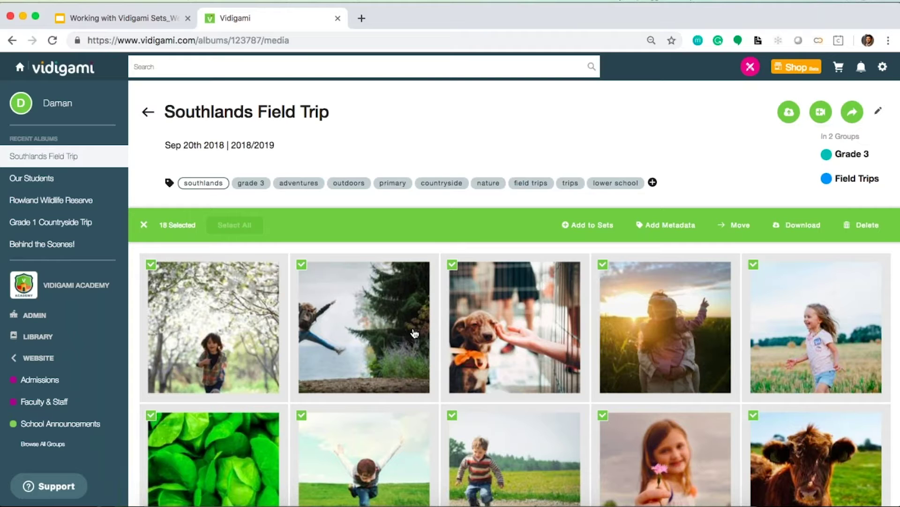
scroll(415, 333, "down", 1)
scroll(414, 333, "down", 3)
left_click(601, 277)
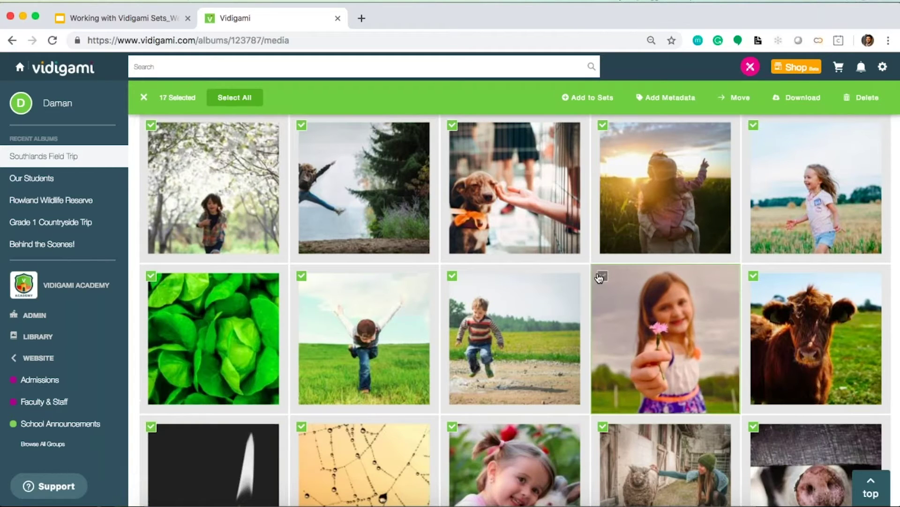
left_click(601, 277)
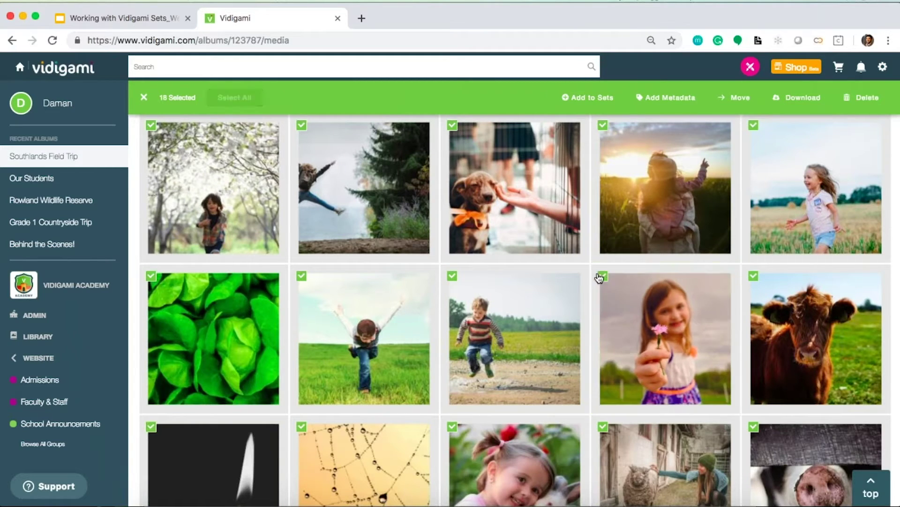
Step: Add the selected Southlands Field Trip photos to the existing Photos of the Week group set in Marketing & Communications
scroll(599, 278, "up", 3)
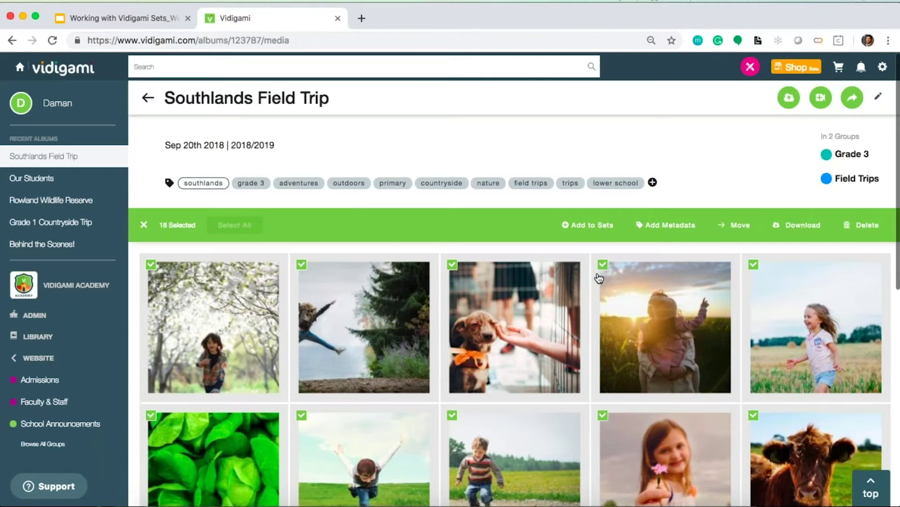
left_click(588, 225)
left_click(459, 245)
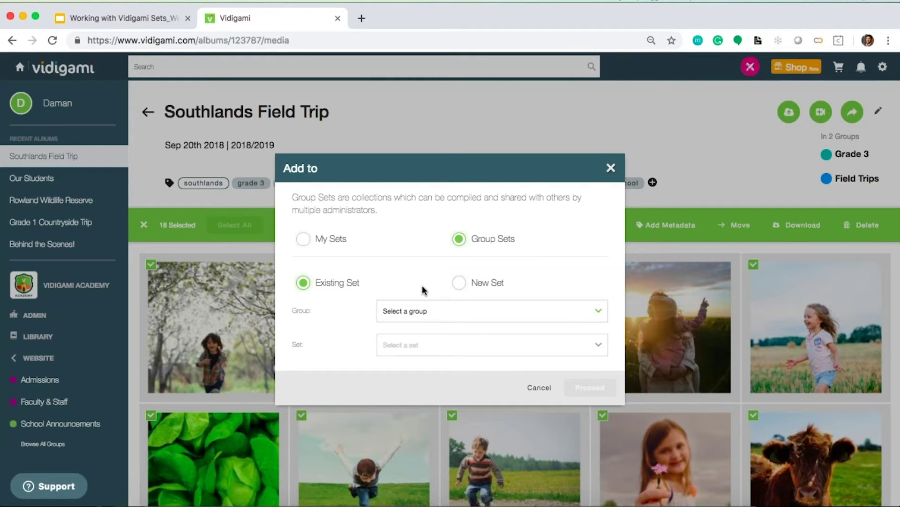
left_click(423, 321)
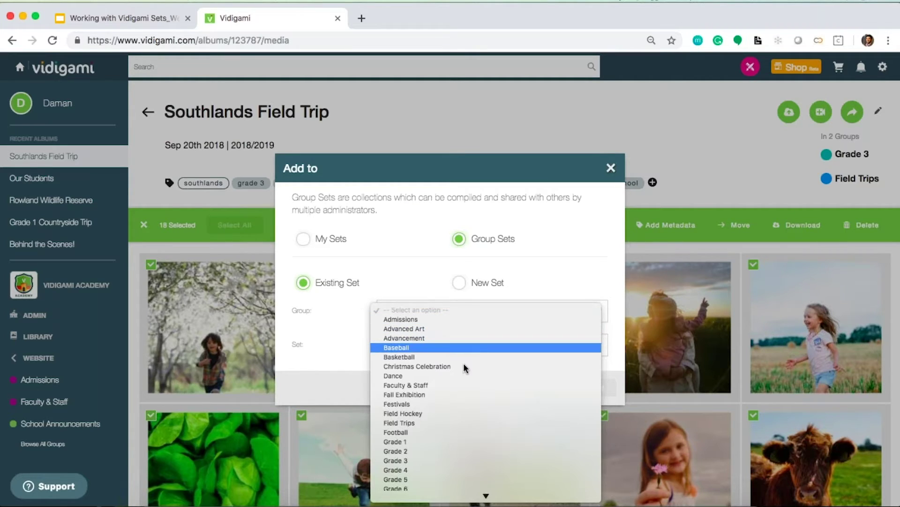
scroll(464, 371, "down", 2)
scroll(472, 371, "down", 5)
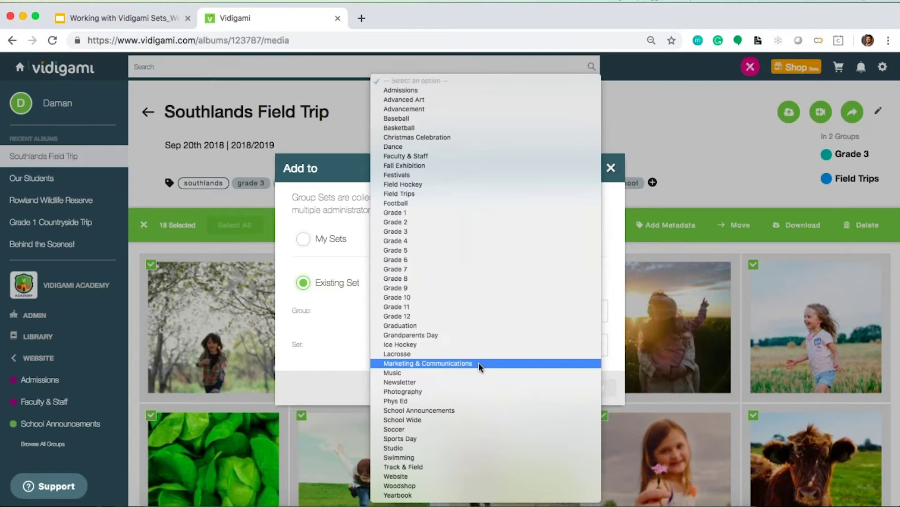
left_click(479, 364)
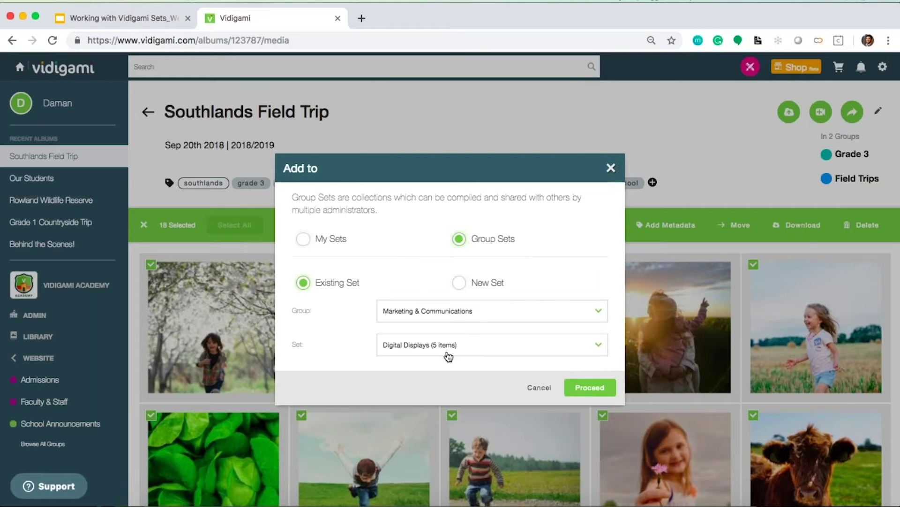
left_click(452, 351)
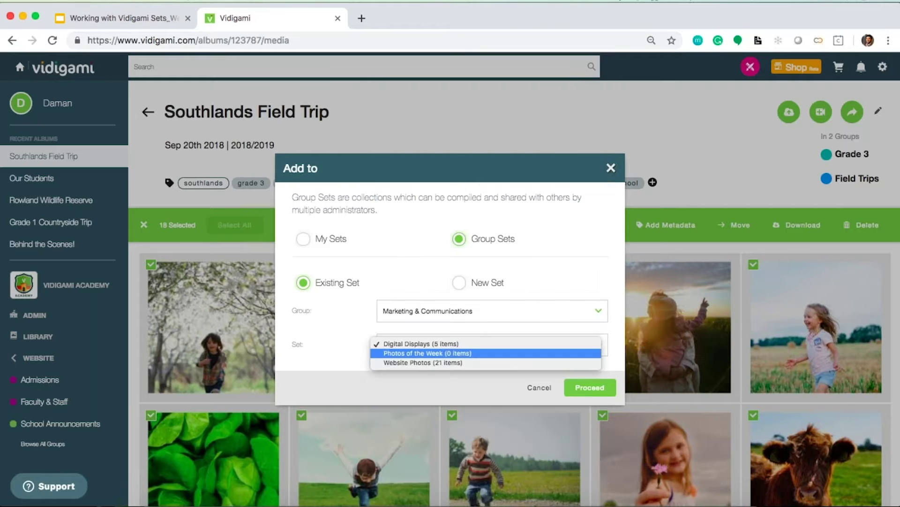
left_click(452, 356)
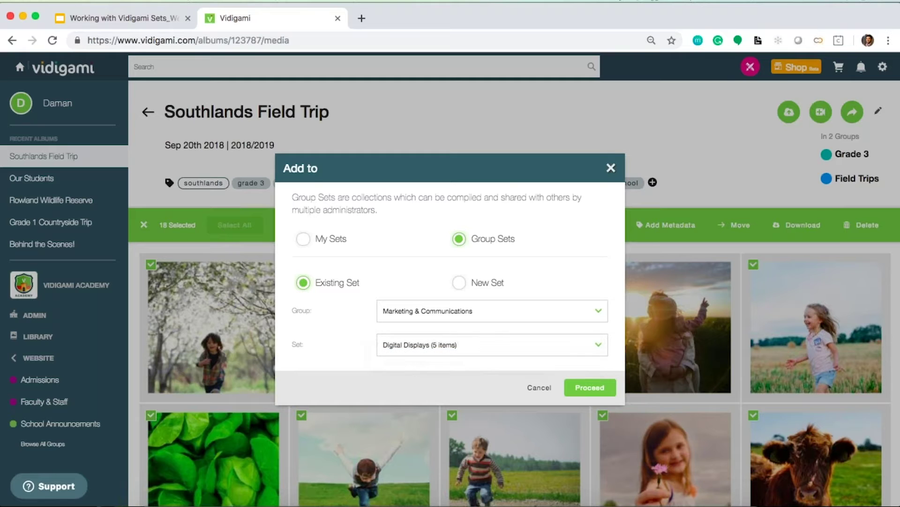
left_click(584, 390)
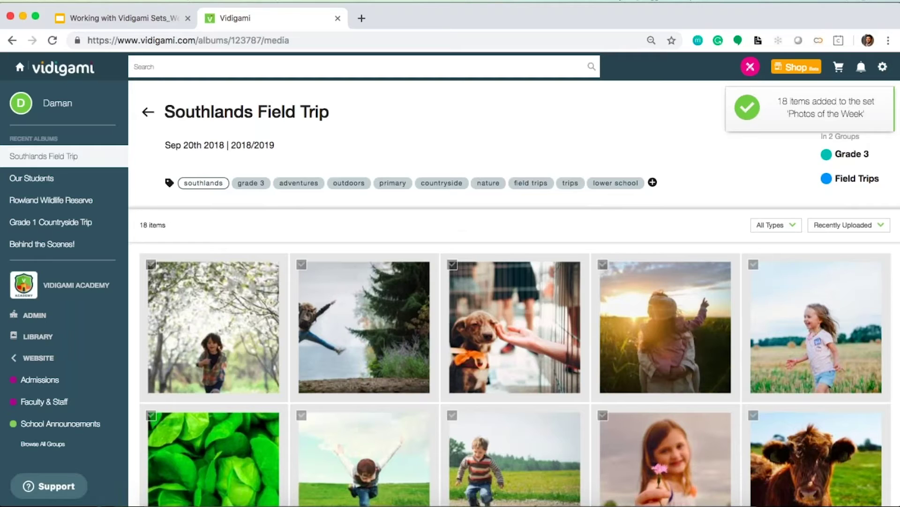
Step: Open the football game album from Vidigami Academy's Grade 12 group
left_click(89, 297)
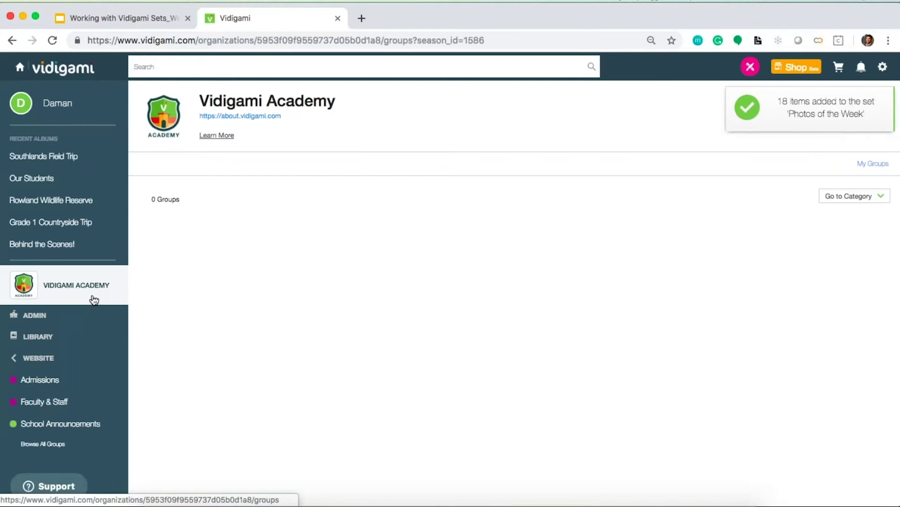
scroll(206, 364, "down", 7)
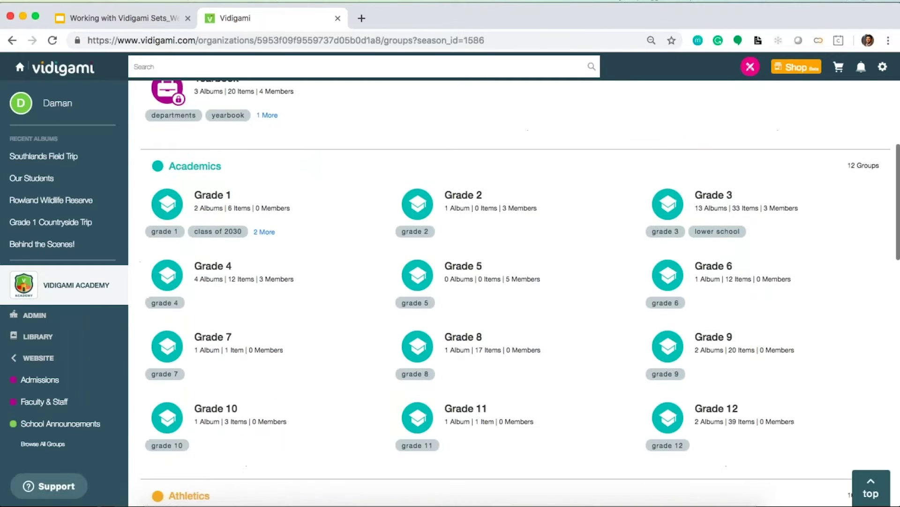
left_click(822, 350)
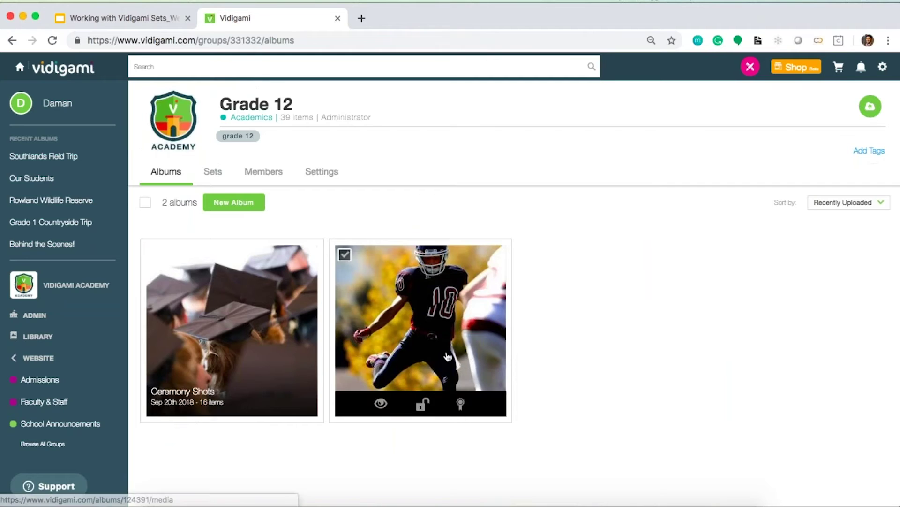
left_click(423, 329)
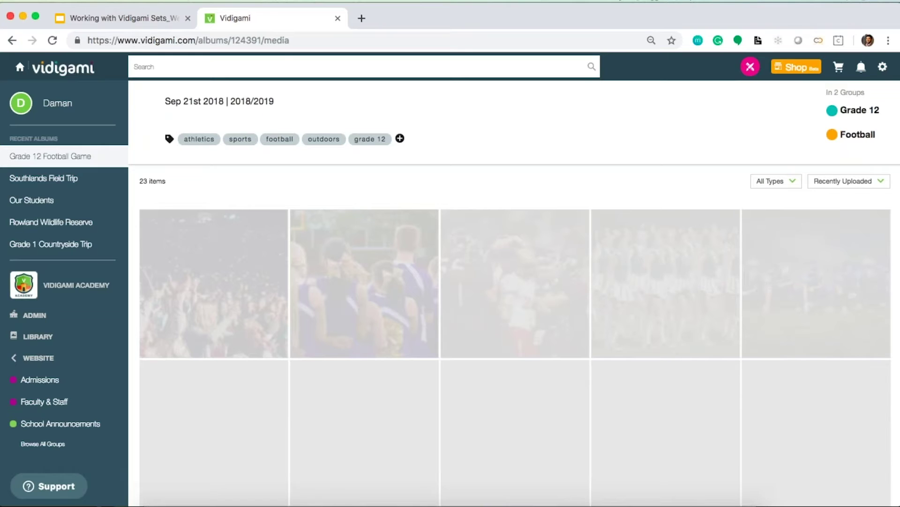
Step: Select all photos in the Grade 12 Football Game album and add them to Marketing & Communications' existing Photos of the Week group set
scroll(514, 289, "down", 1)
scroll(154, 206, "down", 1)
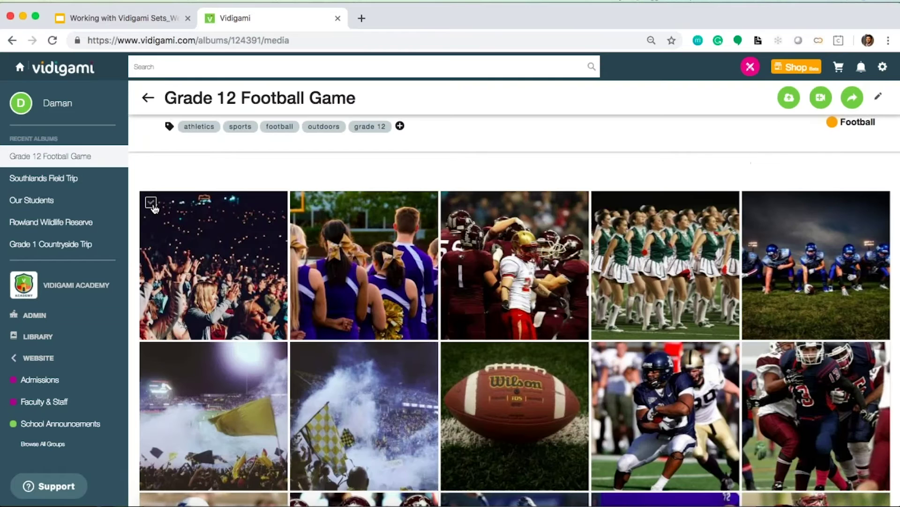
left_click(151, 202)
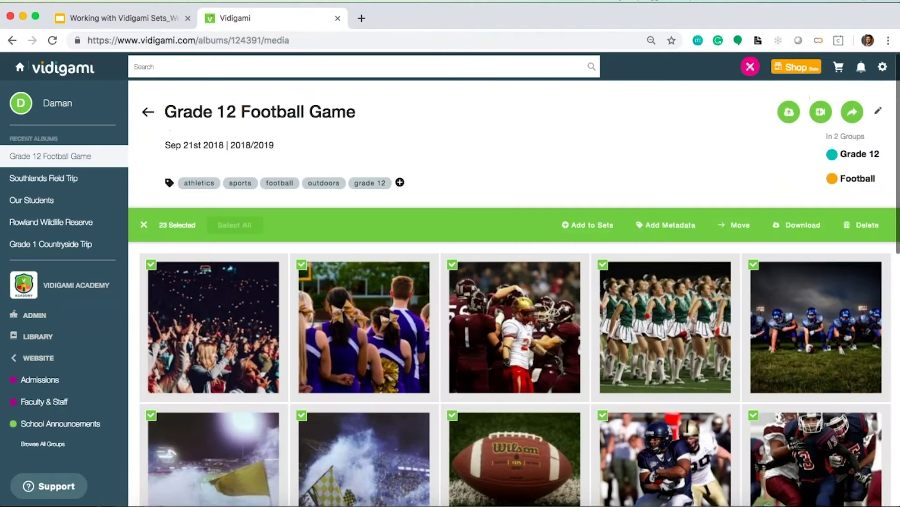
left_click(587, 224)
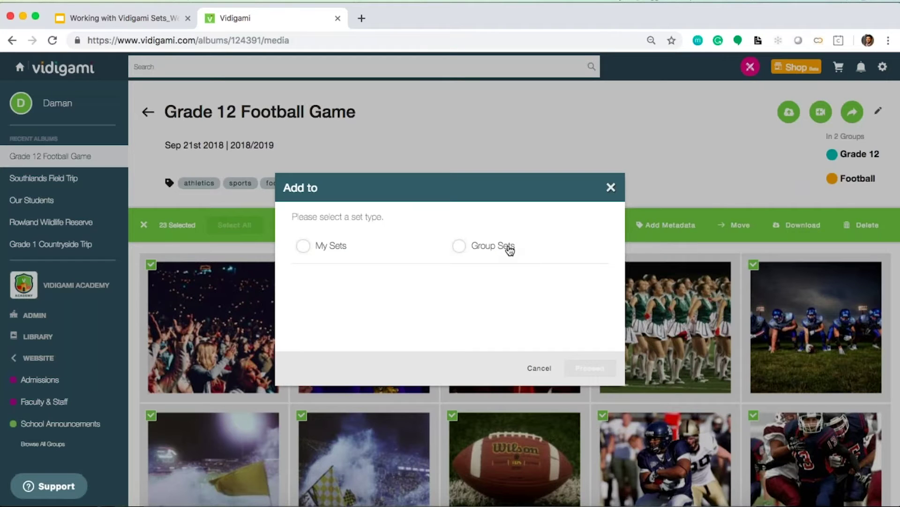
left_click(460, 245)
left_click(488, 310)
scroll(469, 378, "down", 3)
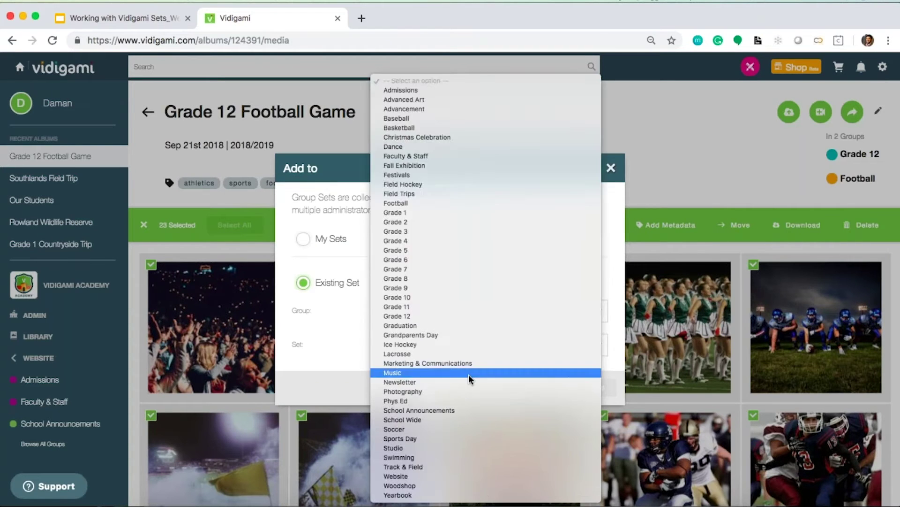
left_click(468, 374)
left_click(422, 345)
left_click(422, 355)
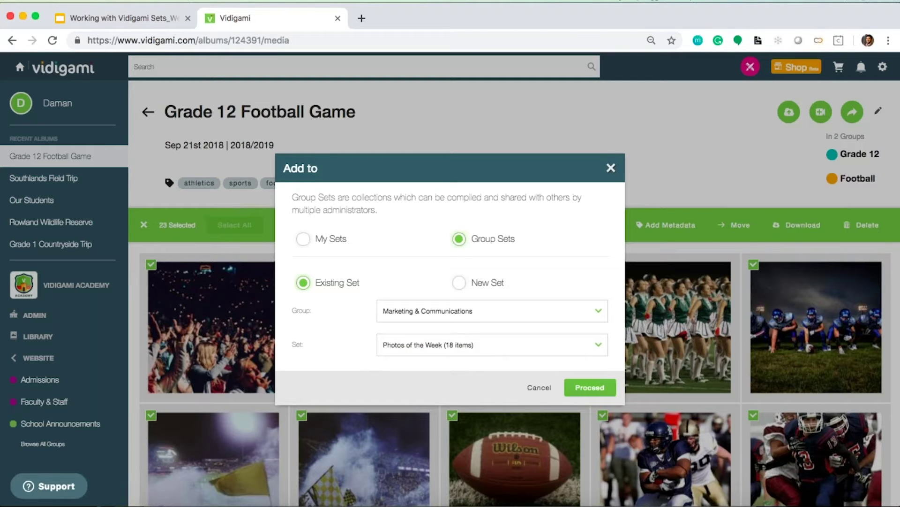
key("Return")
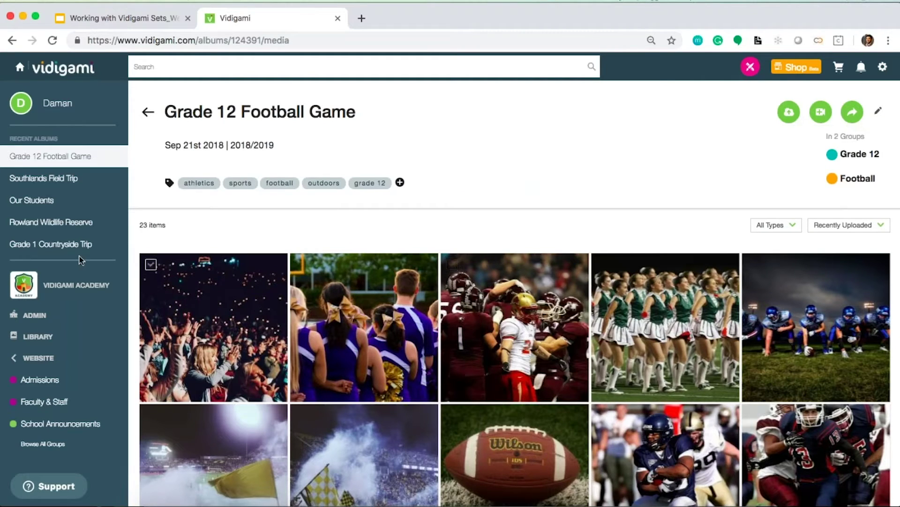
Step: Open the Photos of the Week set from Vidigami Academy's Marketing & Communications group and look through its photos
left_click(76, 287)
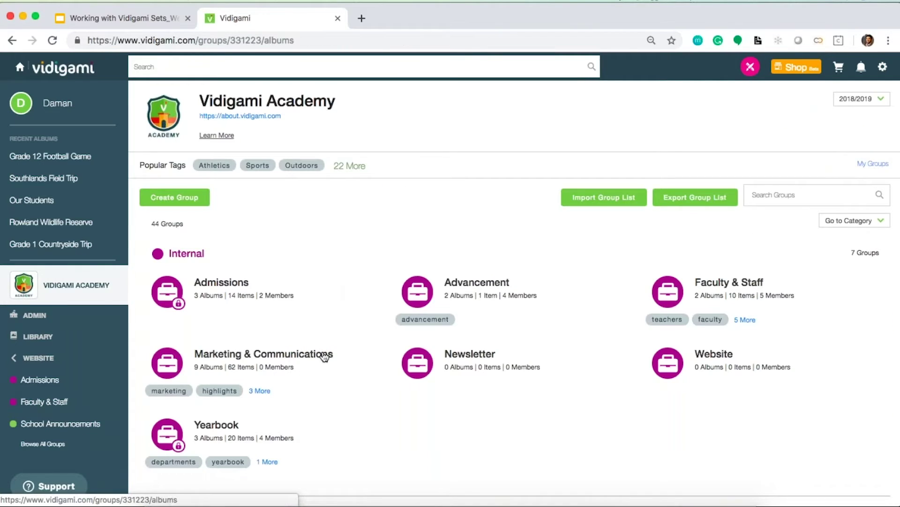
left_click(323, 353)
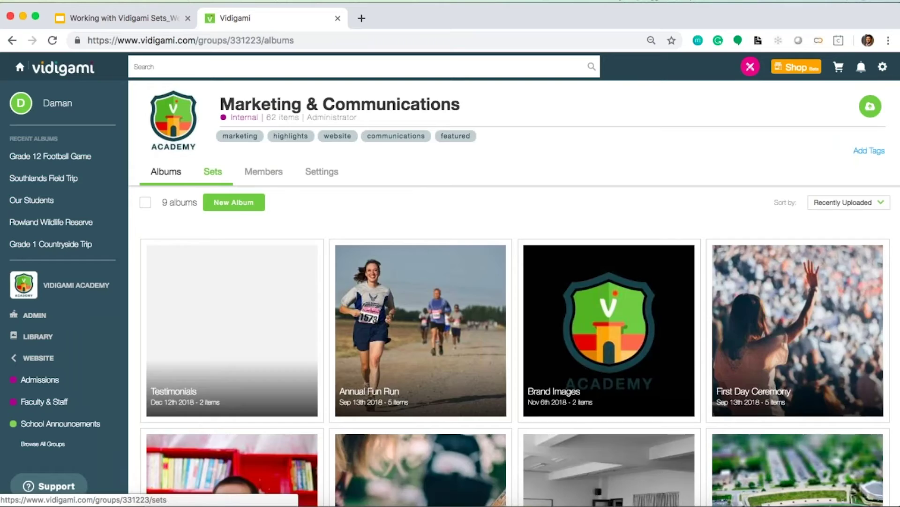
left_click(212, 172)
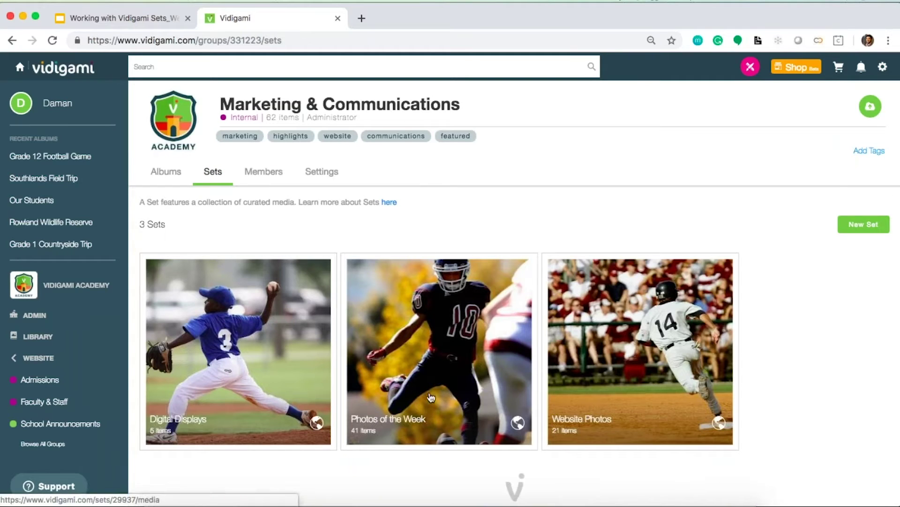
left_click(431, 398)
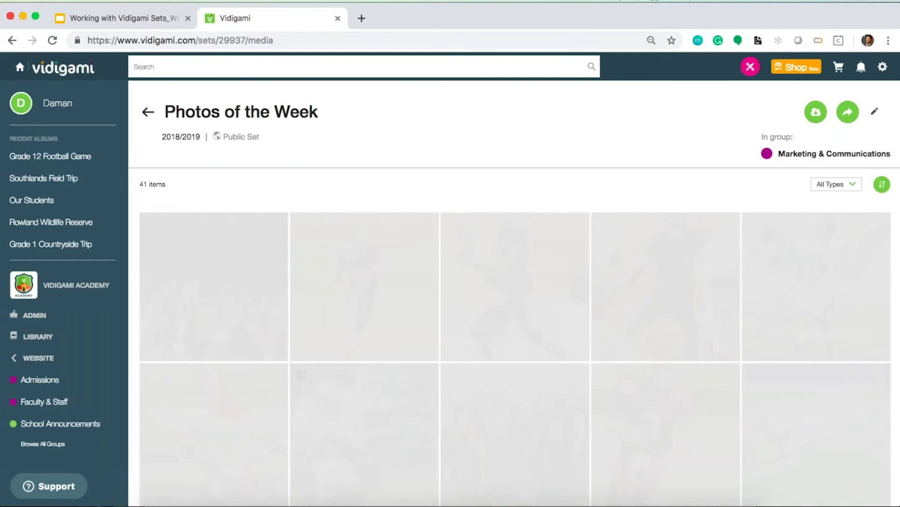
scroll(514, 309, "down", 3)
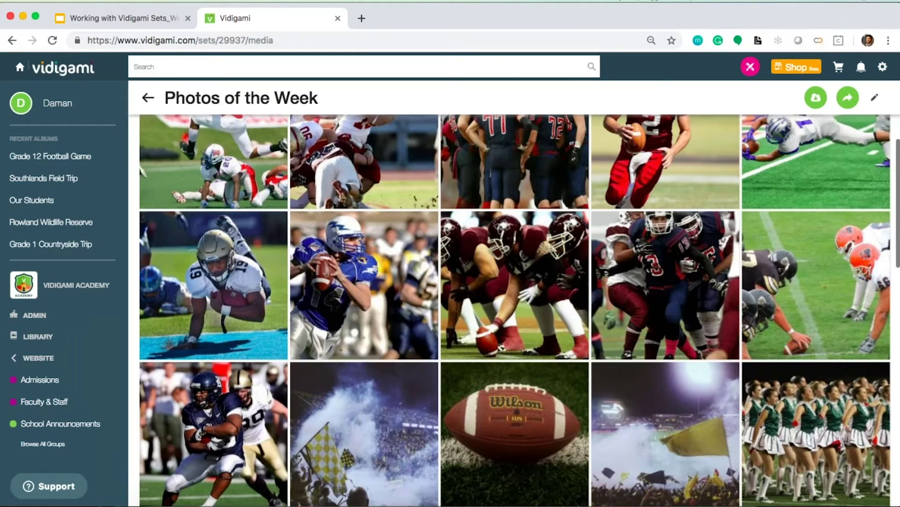
scroll(514, 309, "down", 10)
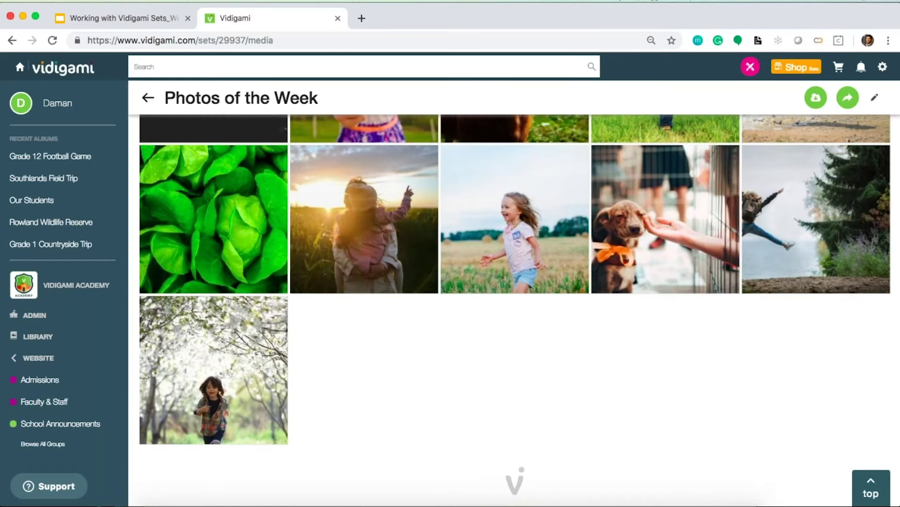
scroll(514, 310, "up", 15)
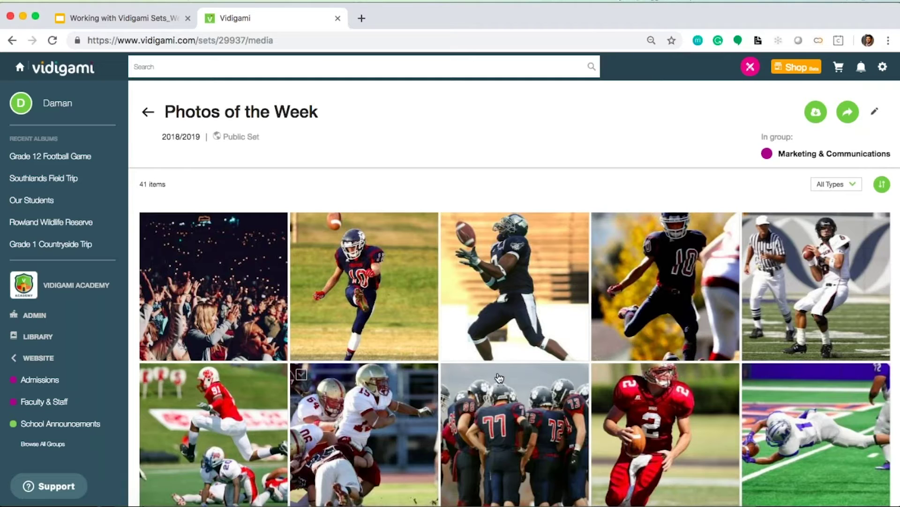
Step: Reorder the set by moving the ball-catching photo after the number 10 player with yellow leaves and the team huddle to second place, and save
left_click(882, 185)
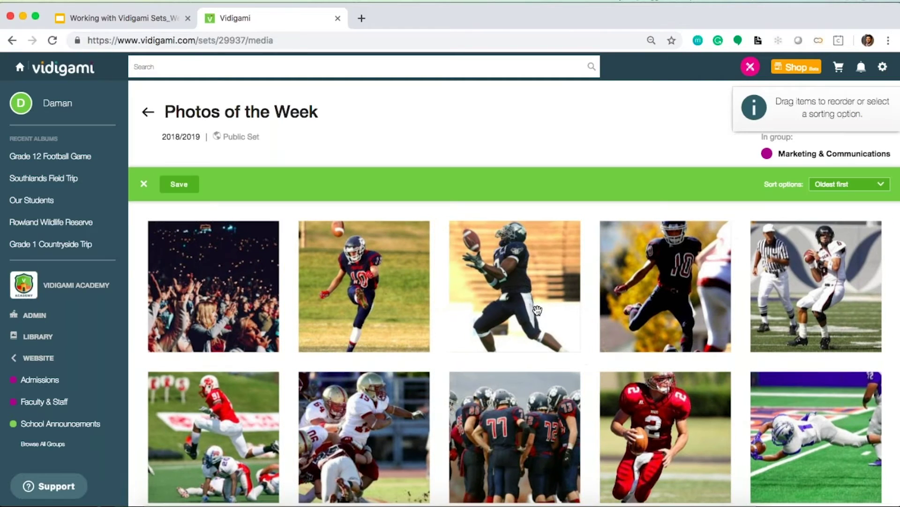
left_click_drag(534, 308, 624, 309)
left_click_drag(516, 422, 318, 309)
scroll(319, 309, "down", 2)
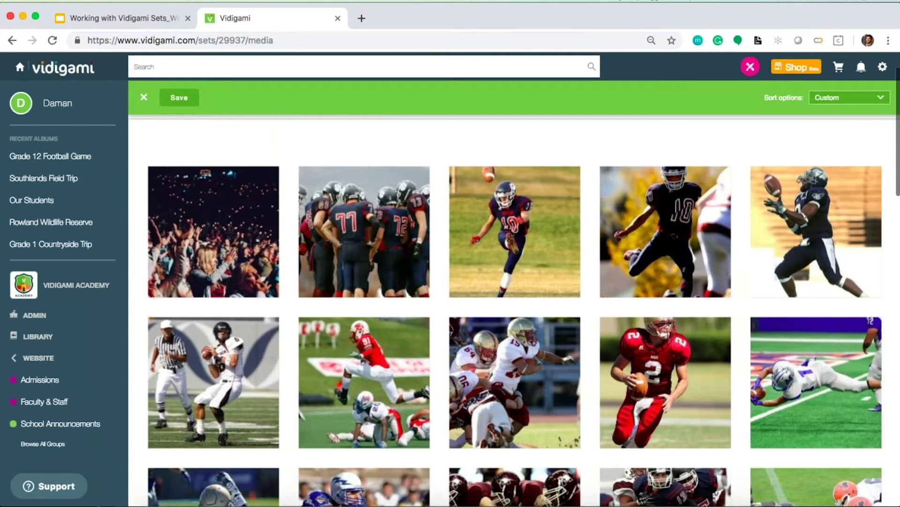
scroll(203, 190, "up", 2)
left_click(201, 188)
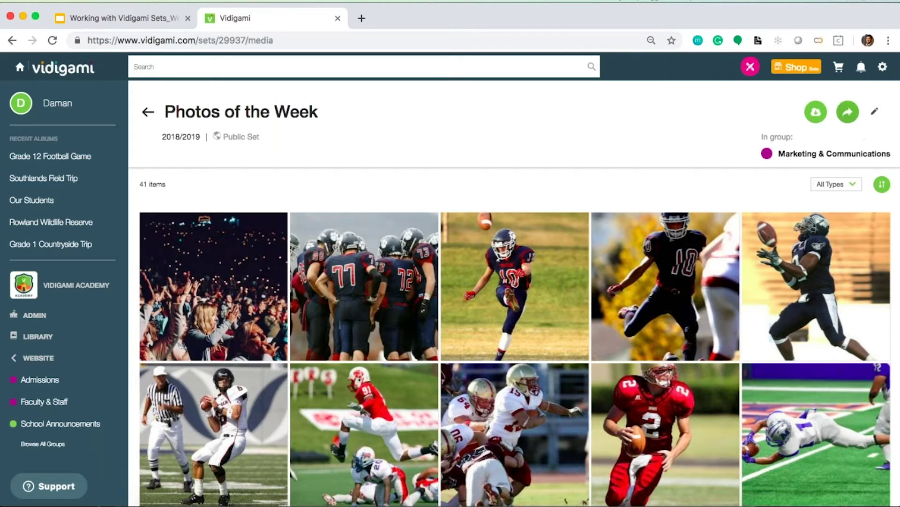
Step: Open the sharing options of the Photos of the Week set and copy the link for the slideshow outside Vidigami
left_click(848, 112)
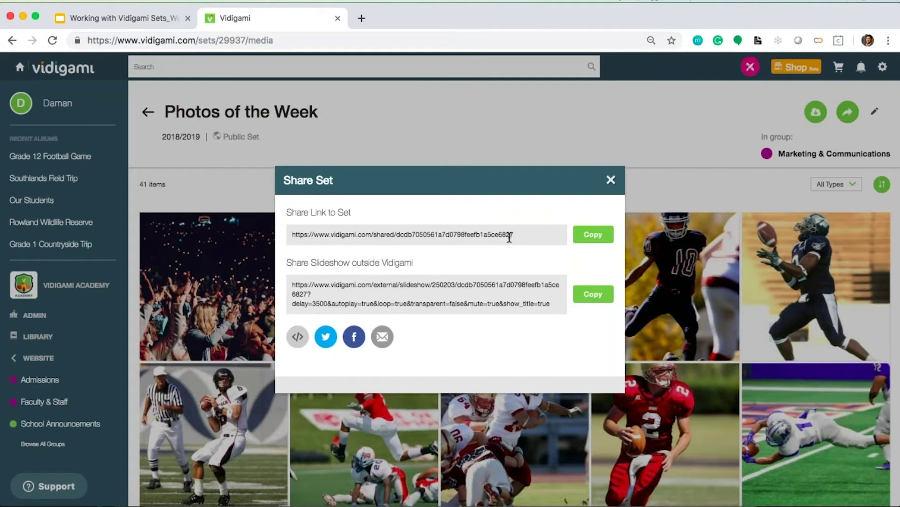
left_click(314, 234)
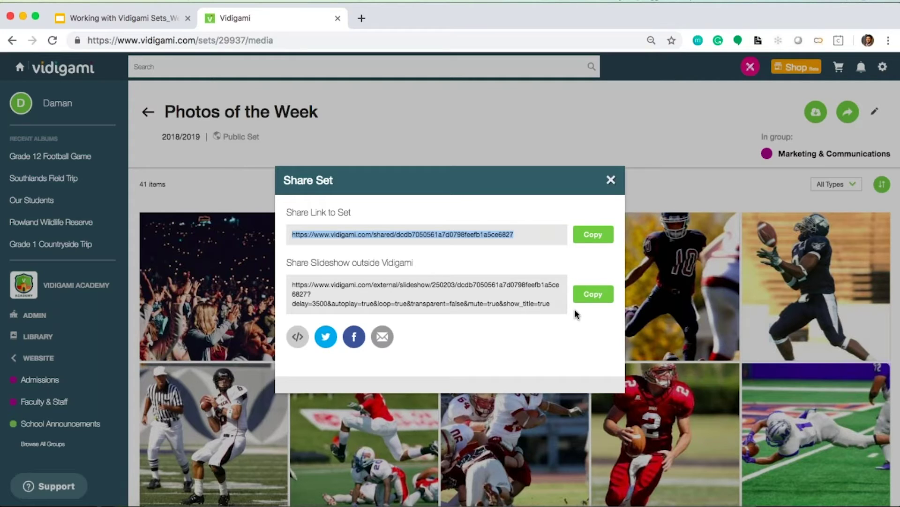
left_click(593, 293)
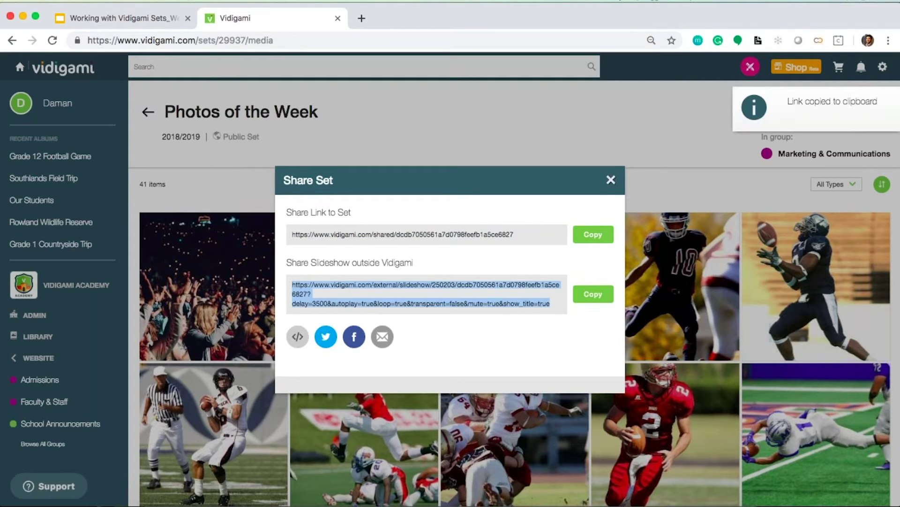
Step: Open the copied slideshow link in a new incognito window
left_click(86, 0)
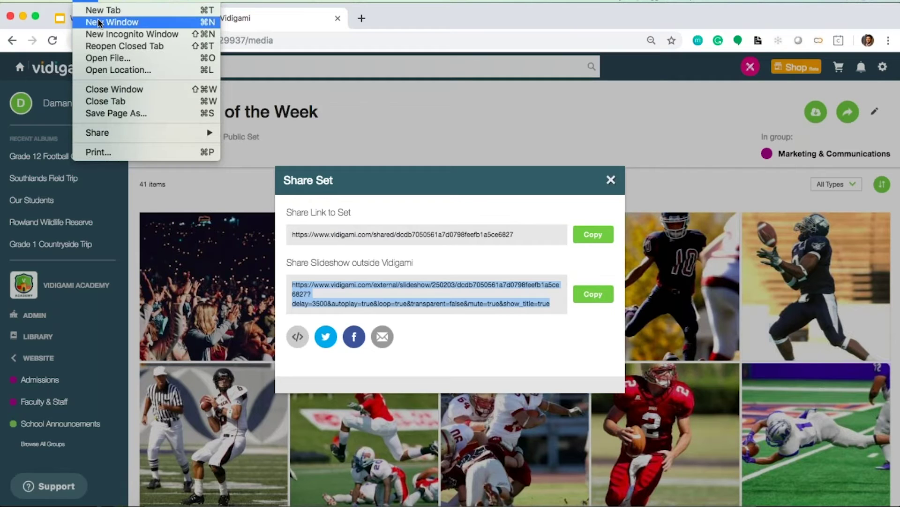
left_click(102, 34)
key("super+v")
key("Return")
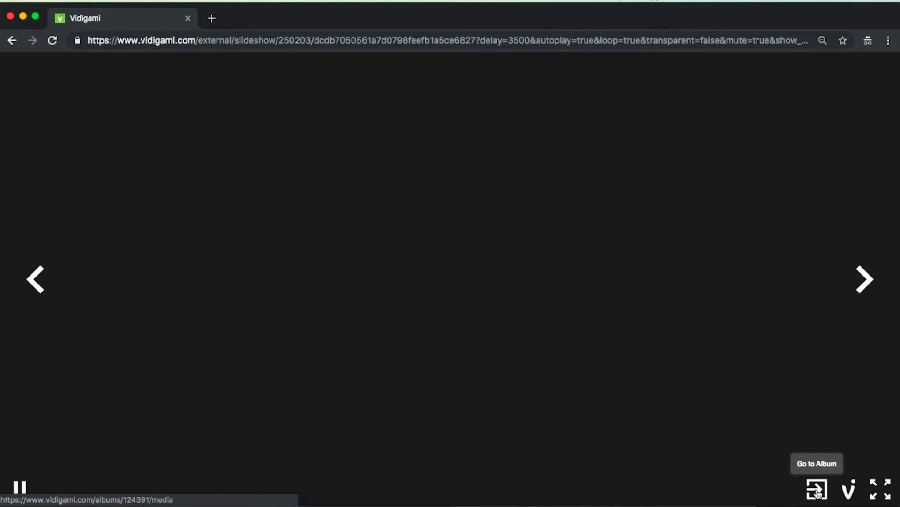
Step: Follow the slideshow's link to the photo's album, and return to the slideshow
left_click(817, 488)
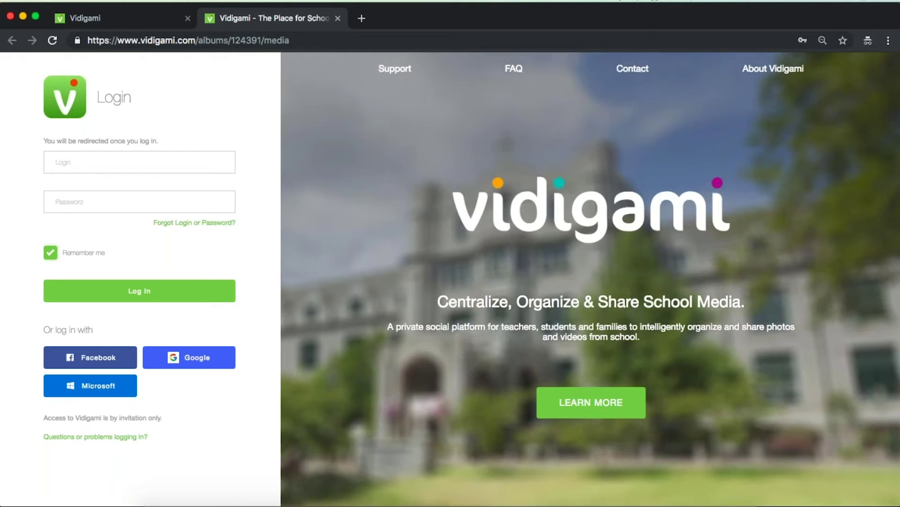
left_click(85, 21)
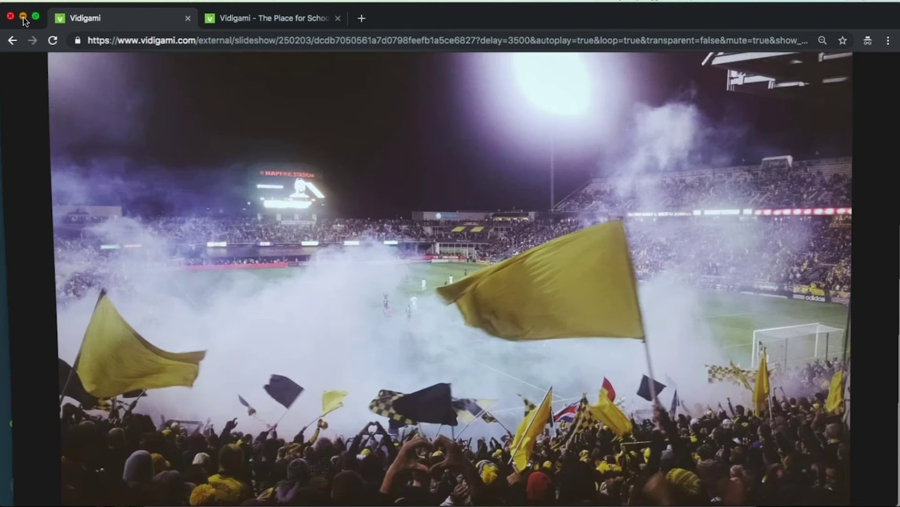
Step: Return from the incognito slideshow to the set's sharing options, reveal the slideshow's embed code, and close the options
left_click(23, 18)
left_click(401, 359)
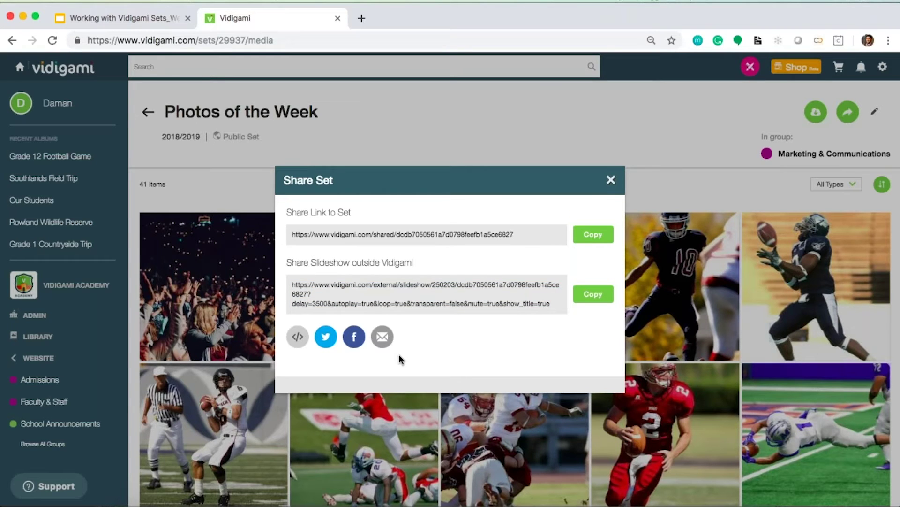
left_click(298, 337)
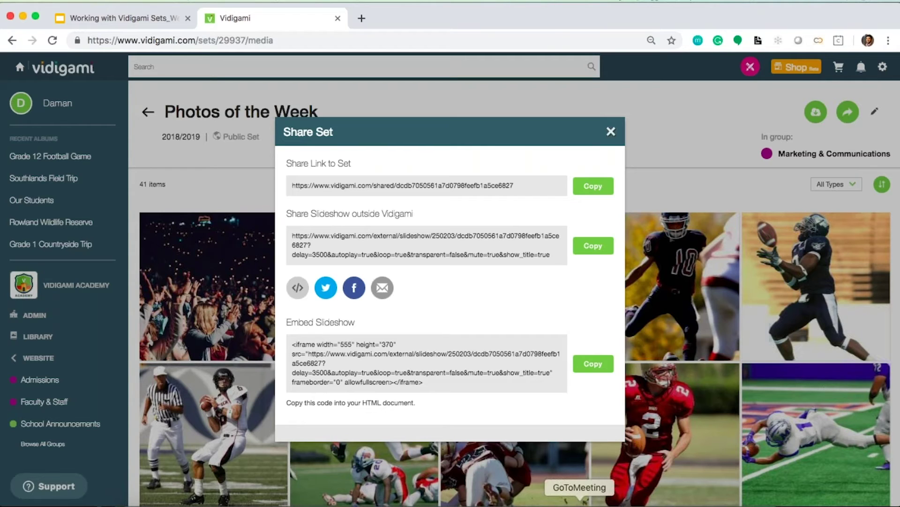
left_click(611, 132)
Step: Open the Family Photo Book set from the personal sets in the profile portfolio
left_click(63, 112)
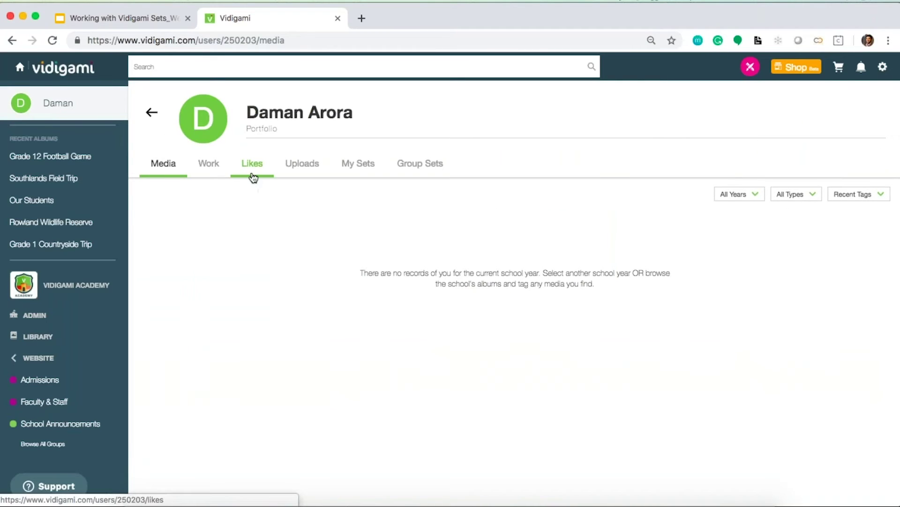
left_click(350, 178)
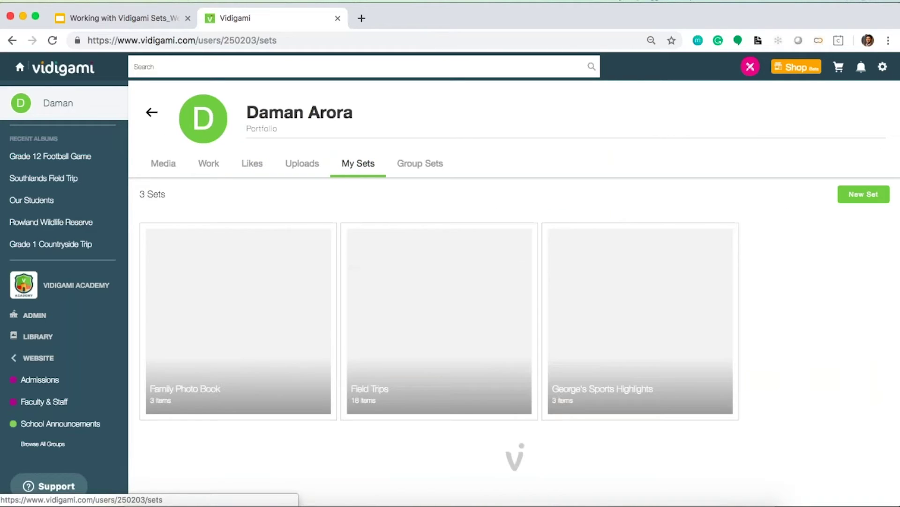
left_click(234, 353)
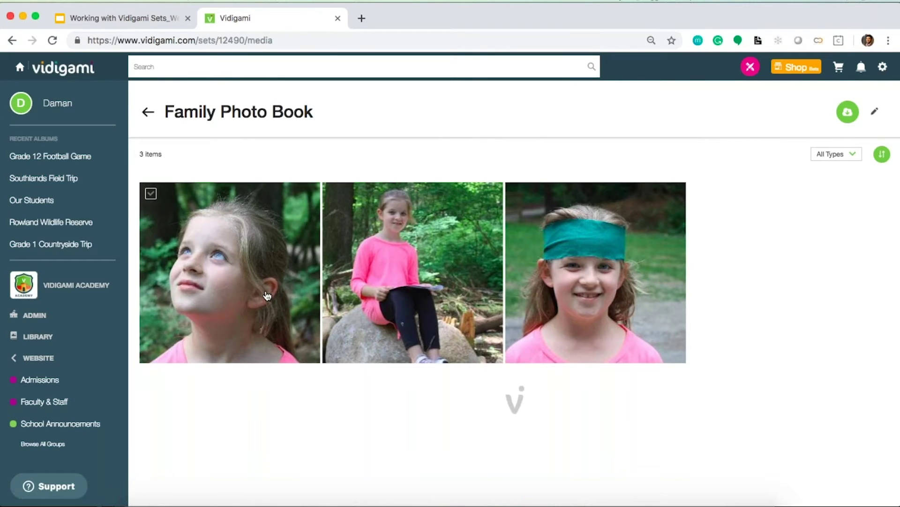
Step: View the Group Sets options for adding the first Family Photo Book photo to a set, and close them without adding it
left_click(284, 192)
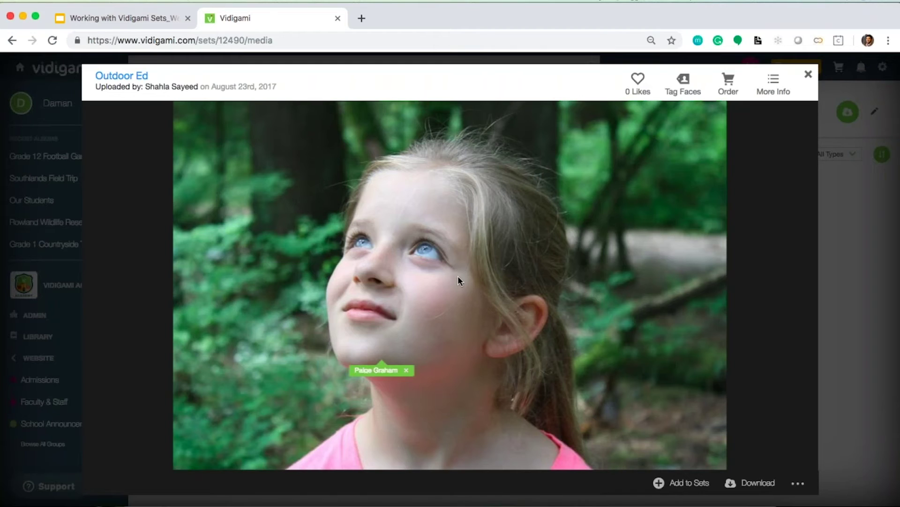
left_click(690, 484)
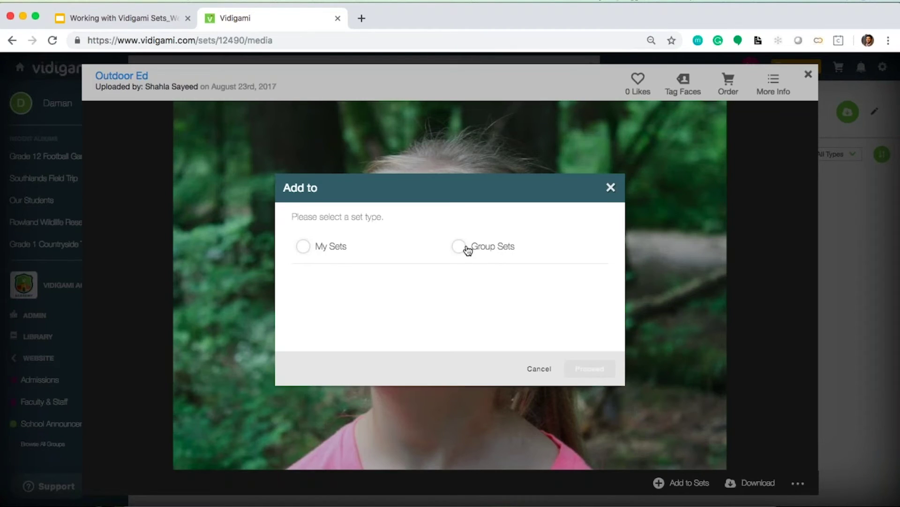
left_click(468, 250)
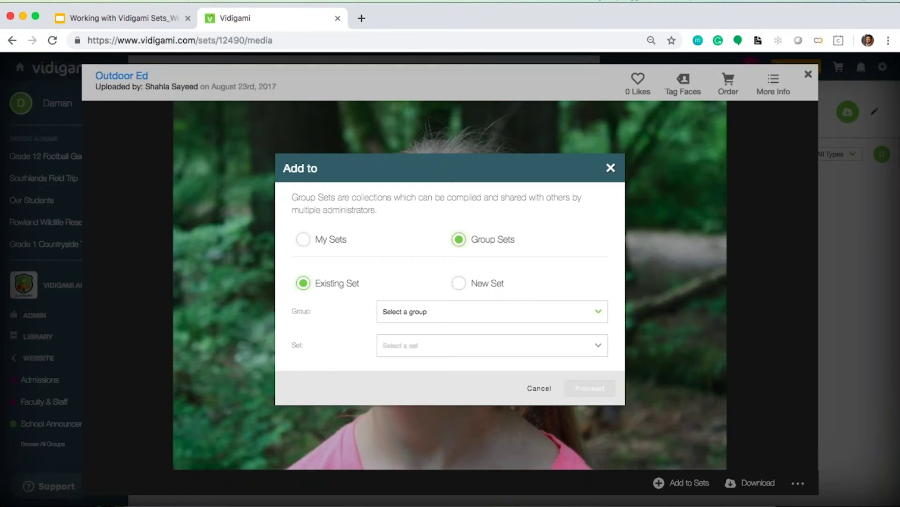
left_click(610, 168)
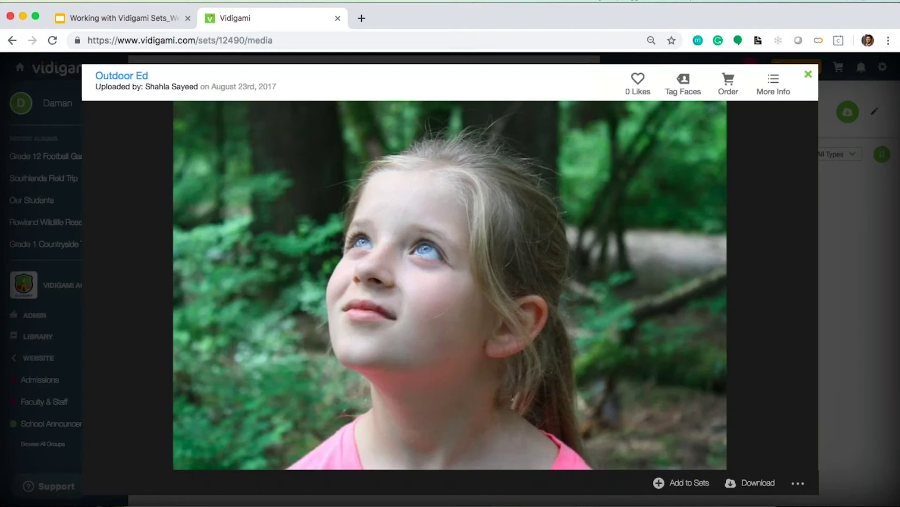
key("Escape")
Step: Select all photos in the Family Photo Book set and check which set types they can be added to, without adding them
left_click(151, 193)
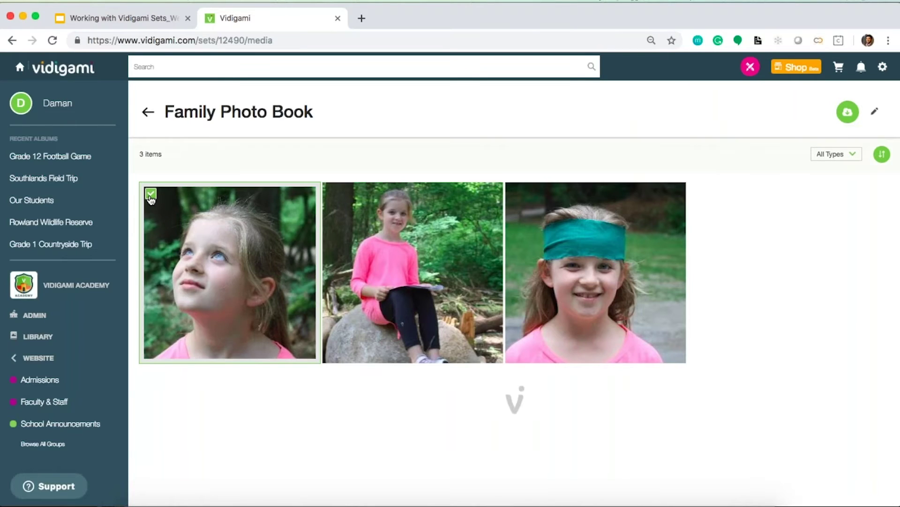
left_click(231, 154)
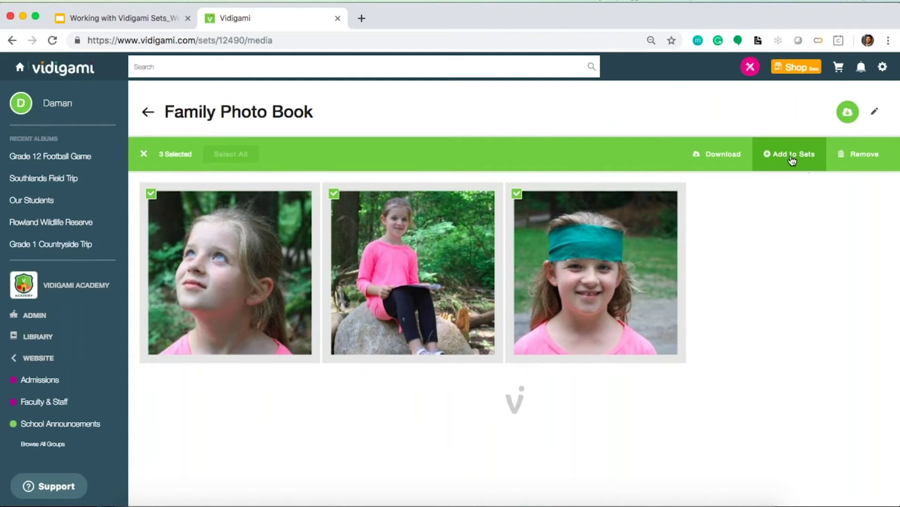
left_click(792, 161)
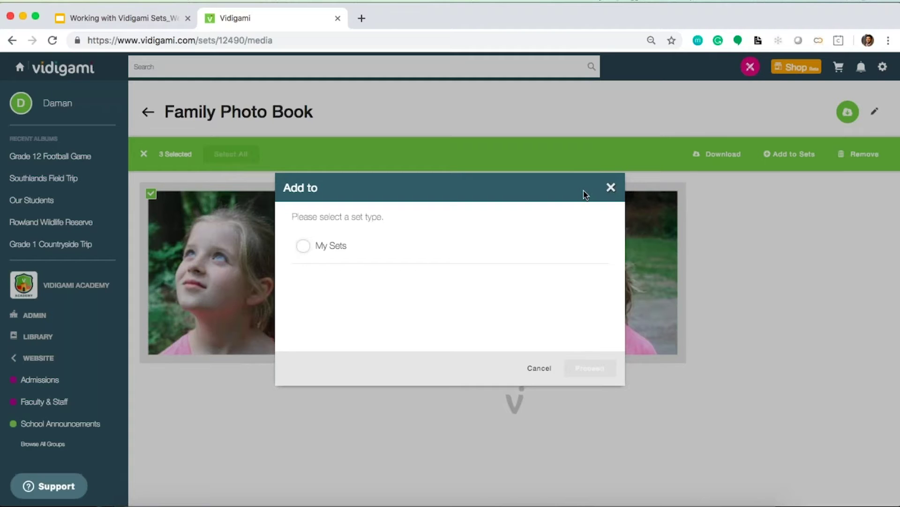
left_click(610, 188)
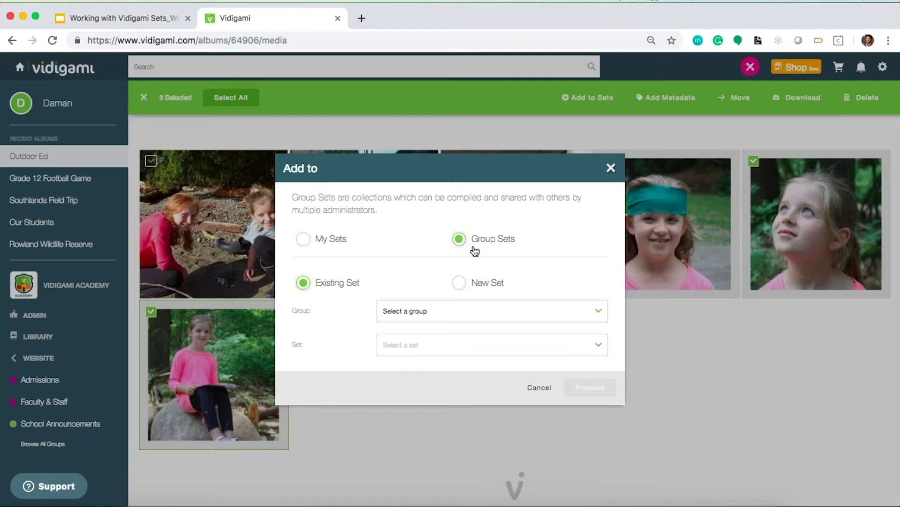
Step: Cancel adding the Outdoor Ed photos to a group set, deselect all three, and return to the Family Photo Book set
left_click(612, 168)
left_click(604, 163)
left_click(754, 161)
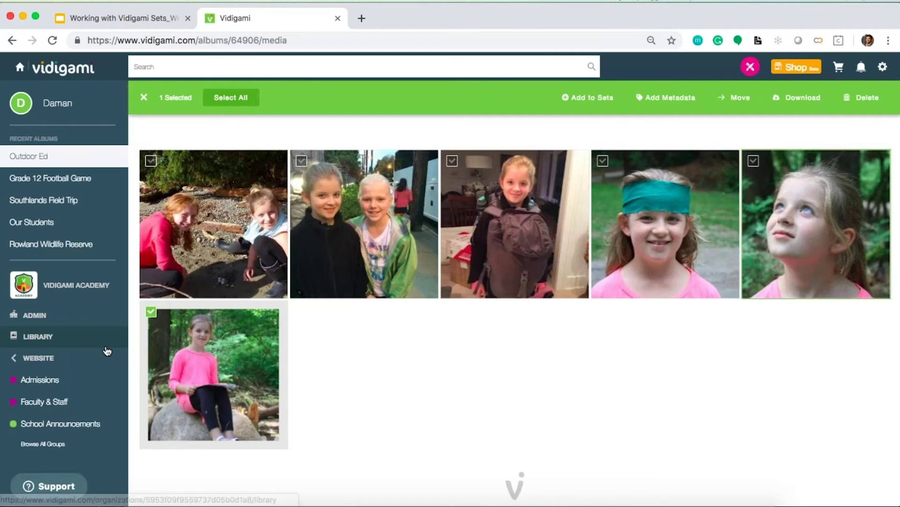
left_click(150, 314)
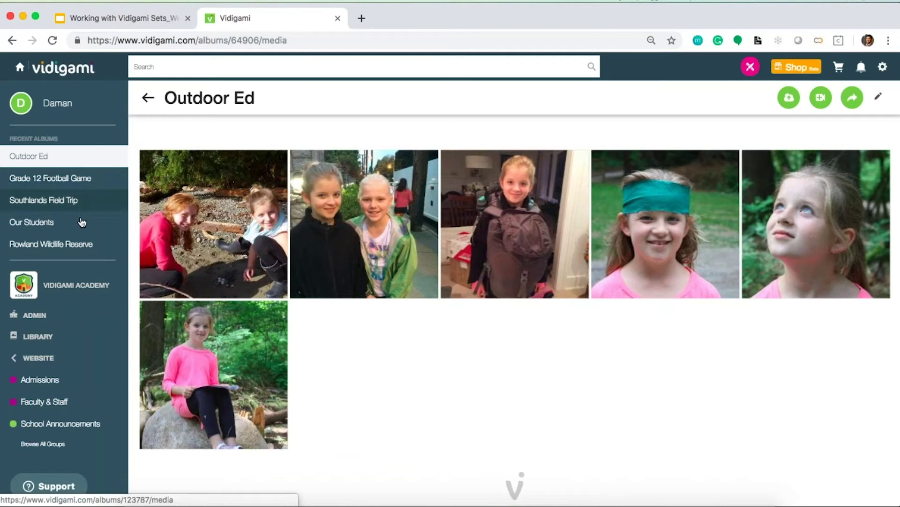
left_click(160, 104)
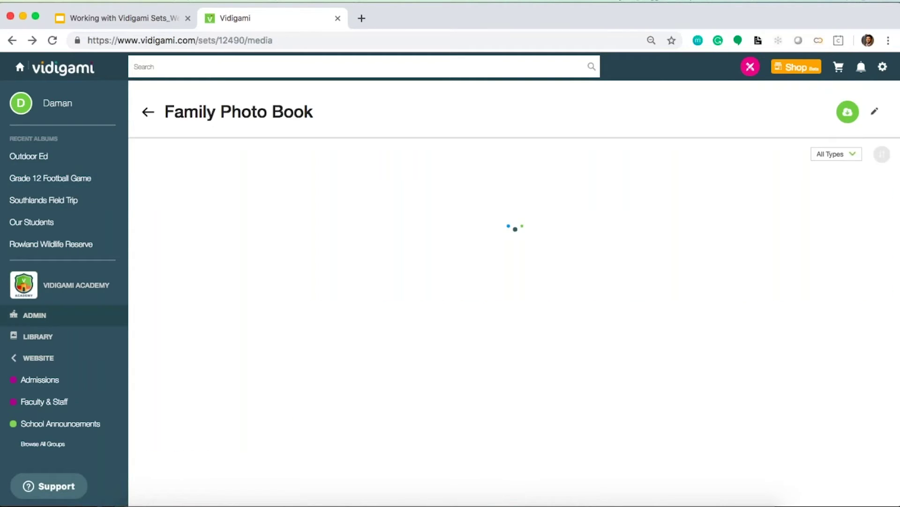
Step: Open the Photos of the Week set in Vidigami Academy's Marketing & Communications group
left_click(53, 287)
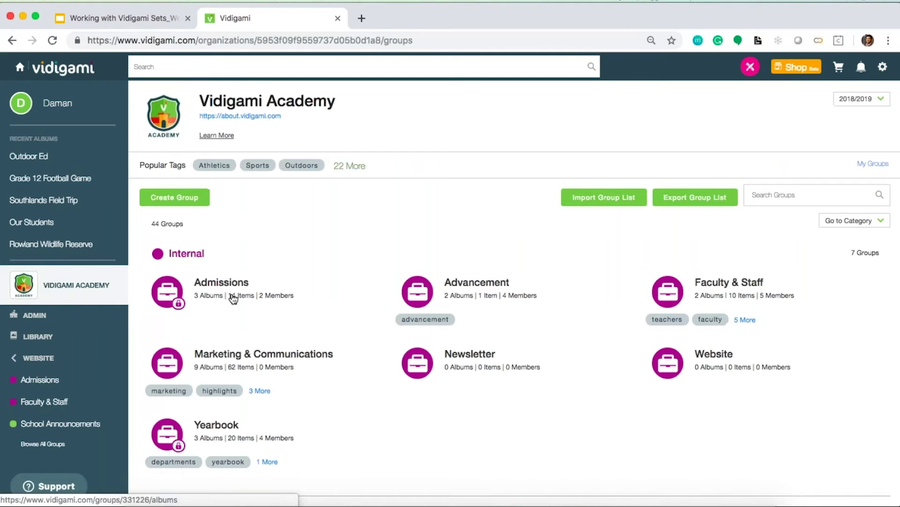
left_click(244, 354)
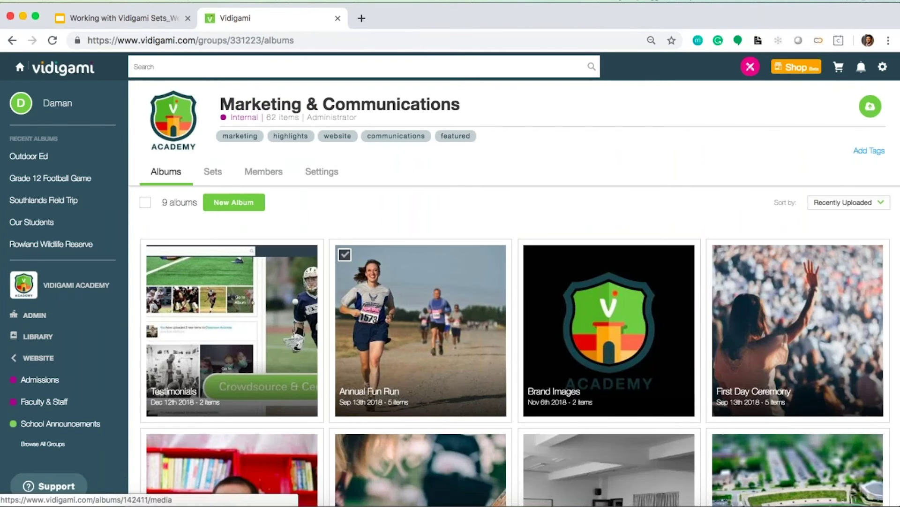
left_click(214, 172)
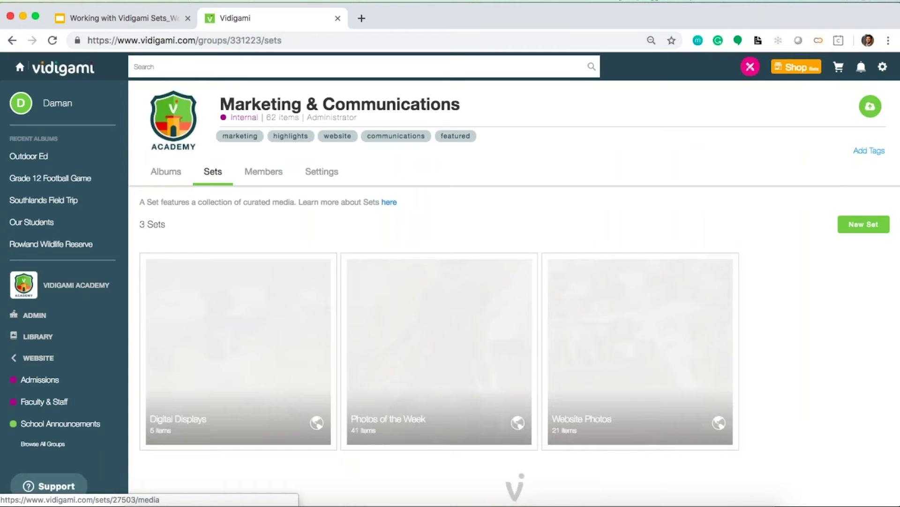
left_click(439, 357)
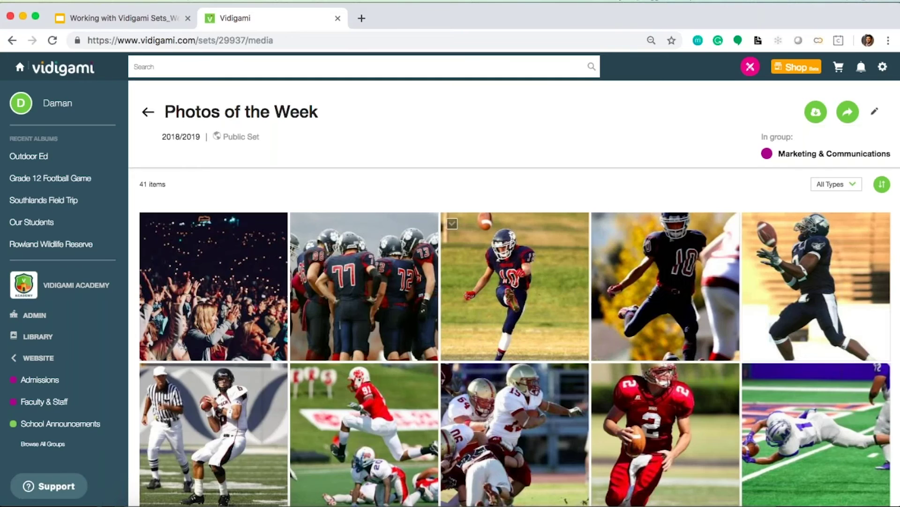
Step: Give the cheering crowd photo in the Photos of the Week set the title "Crowd Cheering" and save its info
left_click(514, 287)
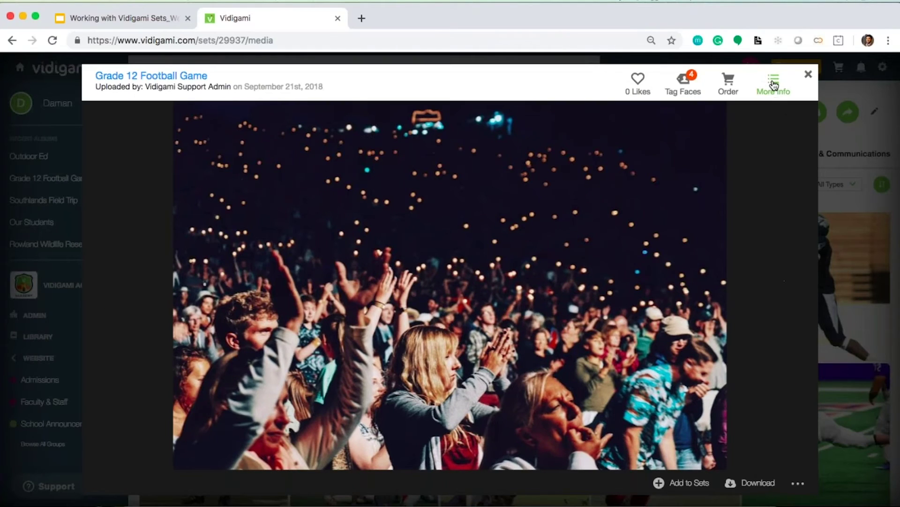
left_click(774, 86)
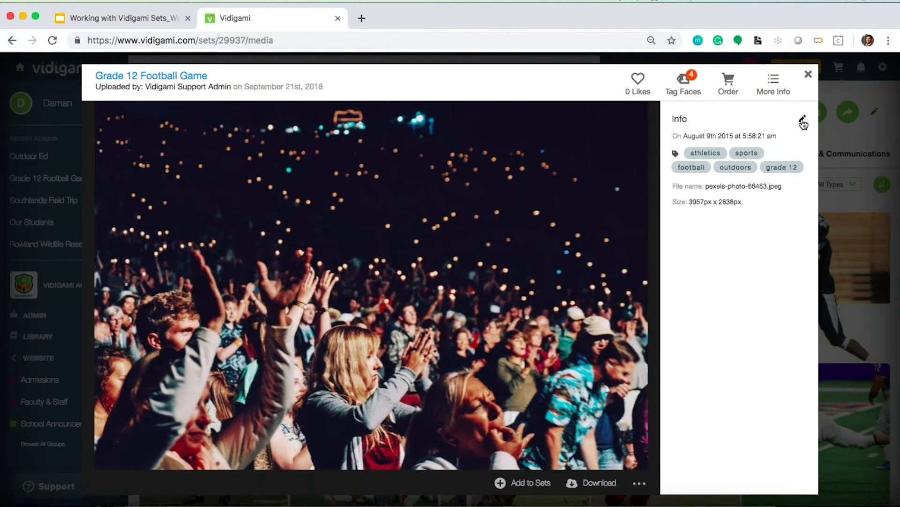
left_click(803, 121)
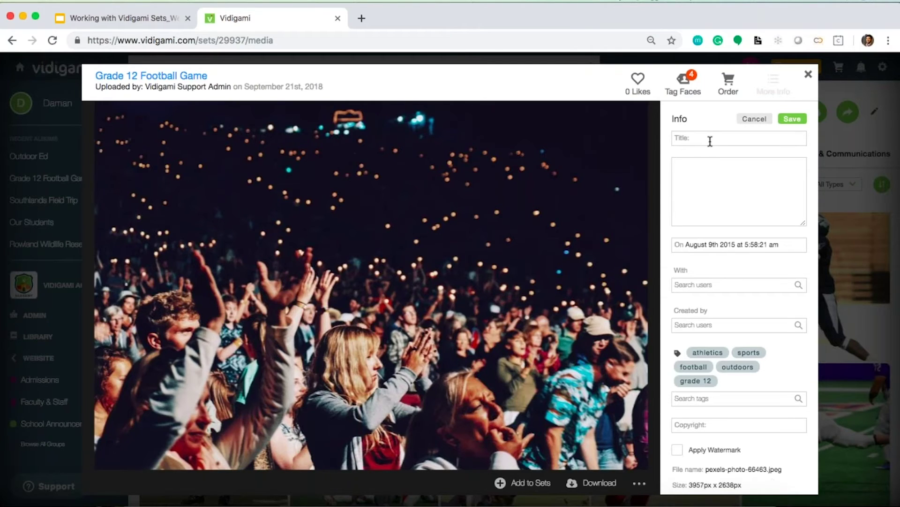
type("Crowd Cheering")
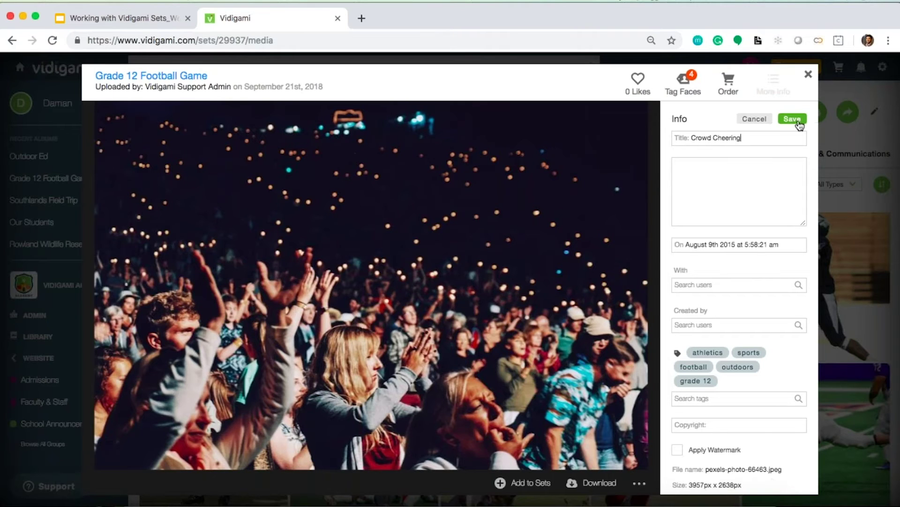
left_click(792, 119)
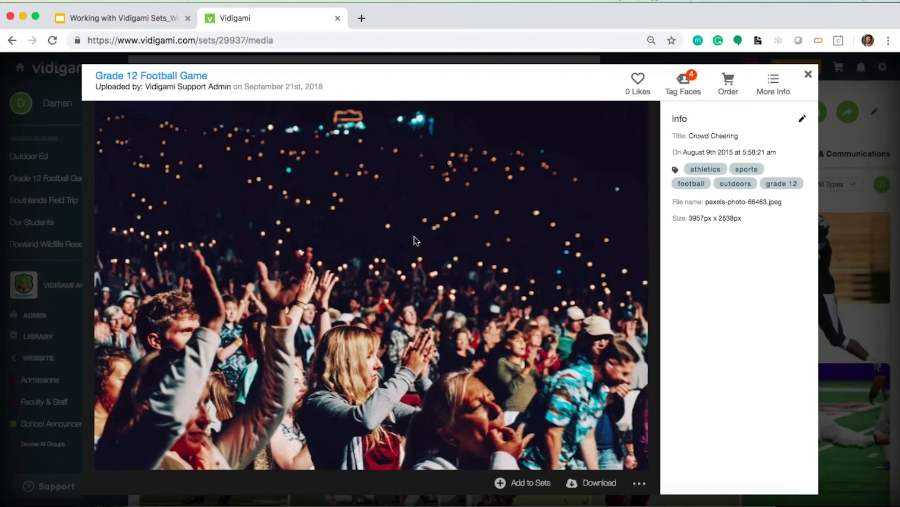
Step: Give the following photo of the football team huddle the title "Team Huddle" and save its info
left_click(629, 217)
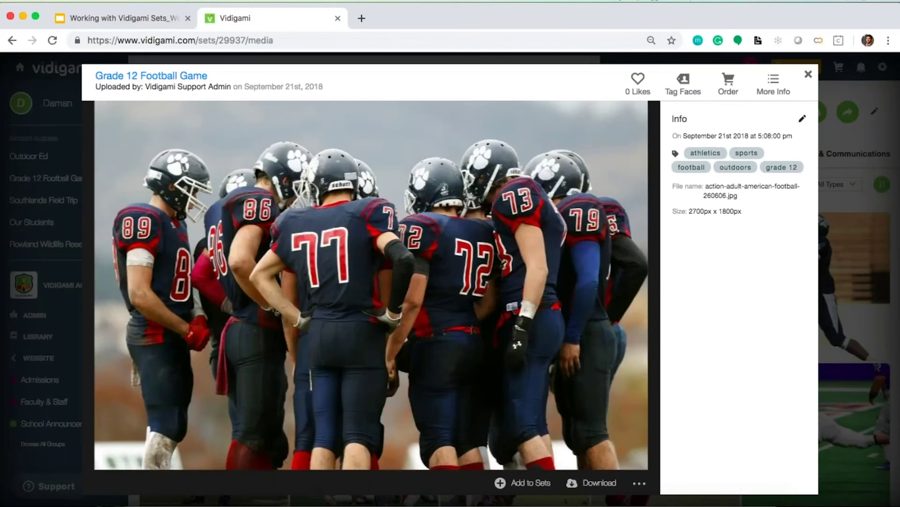
left_click(803, 118)
left_click(691, 137)
type("Team Huddle")
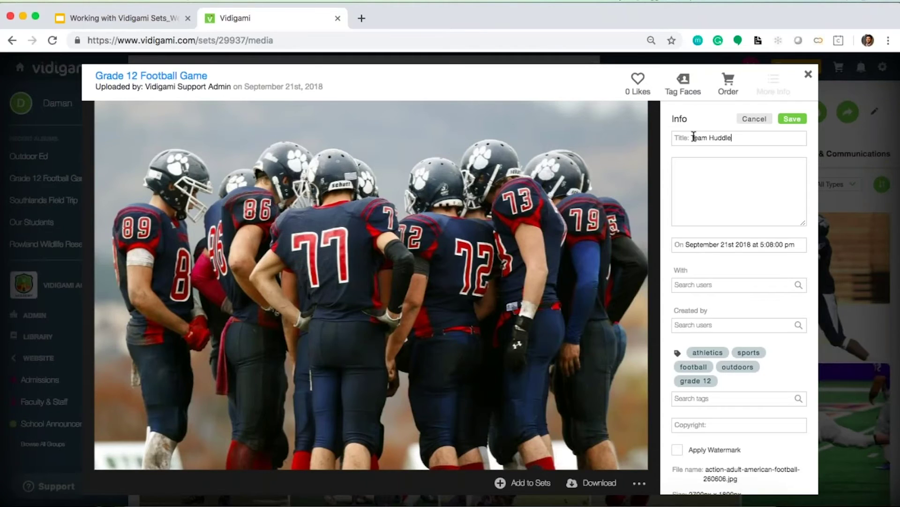
left_click(792, 119)
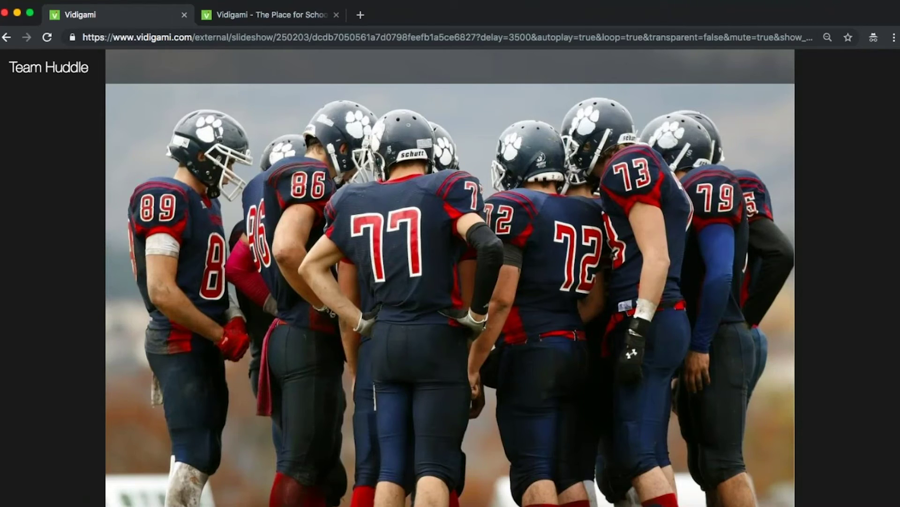
Step: Switch from the external slideshow to the "Tips to Tweak Slideshows" slide of the Google Slides presentation
key("super+Tab")
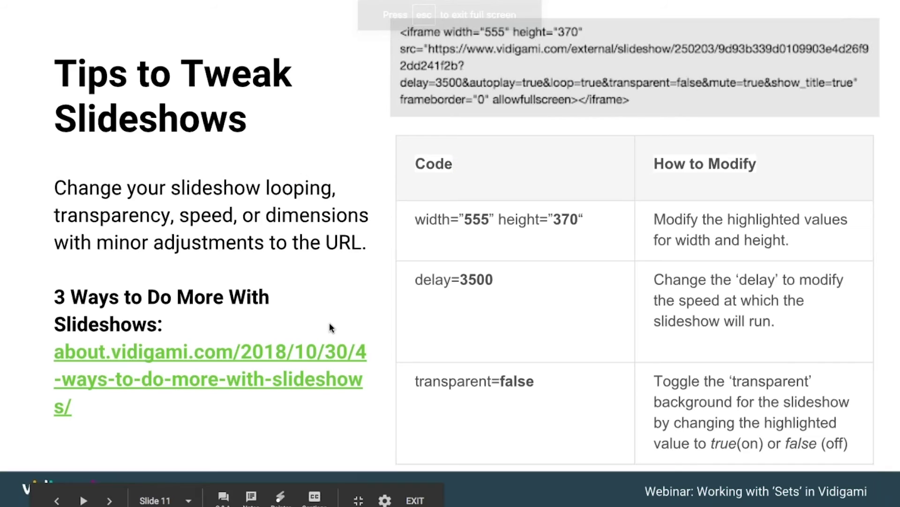